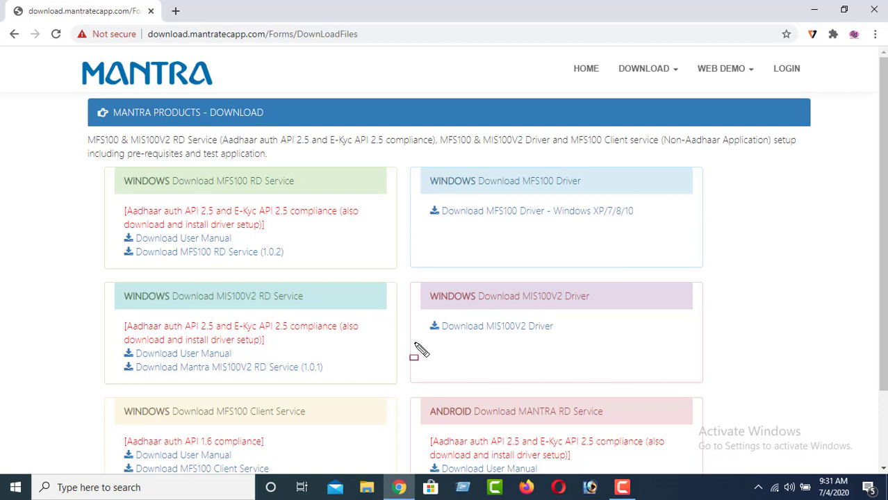
Start downloading MFS100Driver_9.0.2.8_2.exe for Windows XP/7/8/10 from the Mantra download site.
mouse_move(837, 265)
left_mouse_down()
mouse_move(629, 214)
mouse_move(701, 214)
left_mouse_up()
left_click_drag(408, 159, 471, 192)
mouse_move(546, 233)
left_mouse_down()
mouse_move(718, 282)
mouse_move(702, 278)
left_mouse_up()
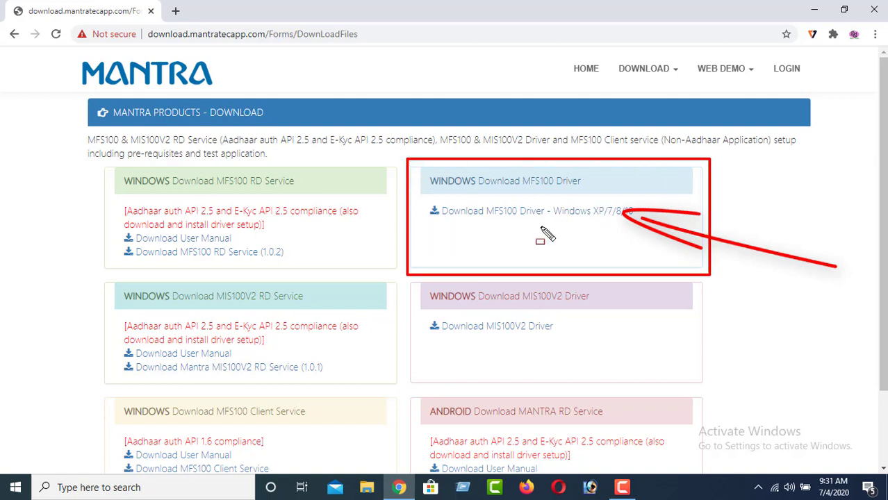
left_click_drag(424, 201, 671, 224)
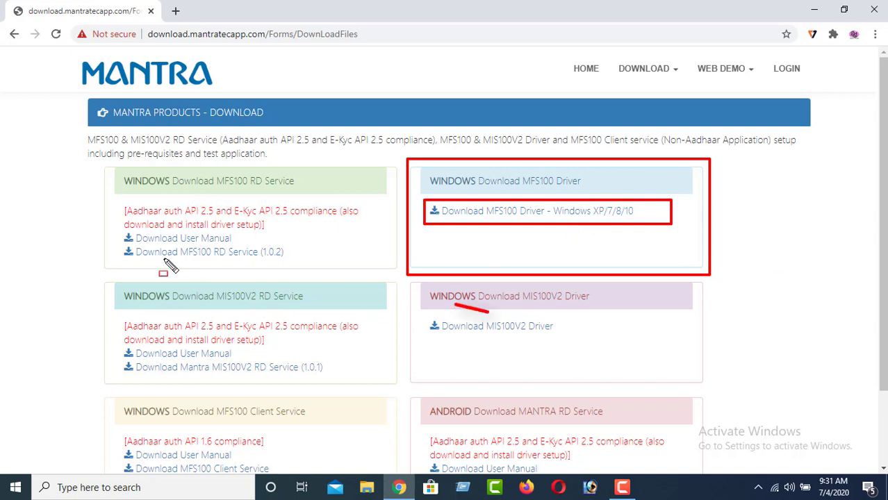
left_click_drag(278, 269, 320, 264)
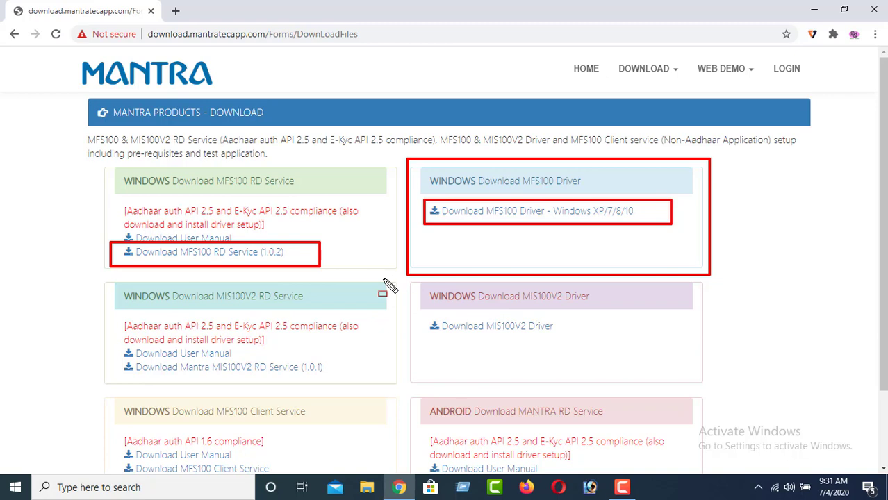
left_click(500, 212)
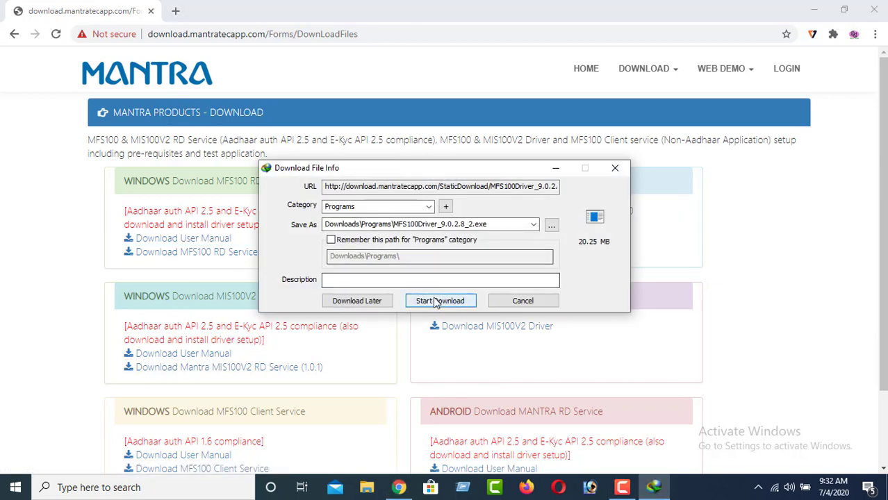
Download MFS100Driver_9.0.2.8_2.exe and MantraRDService_1.0.2.exe into Downloads\Programs.
left_click(436, 299)
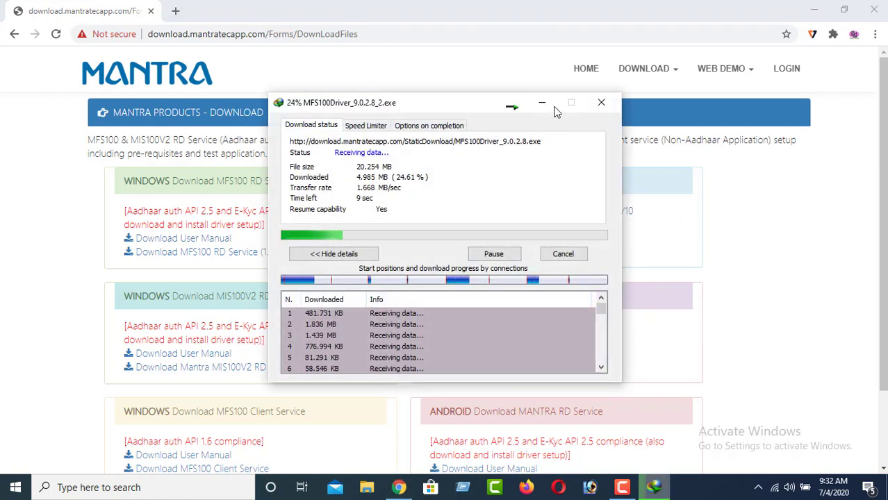
left_click(543, 103)
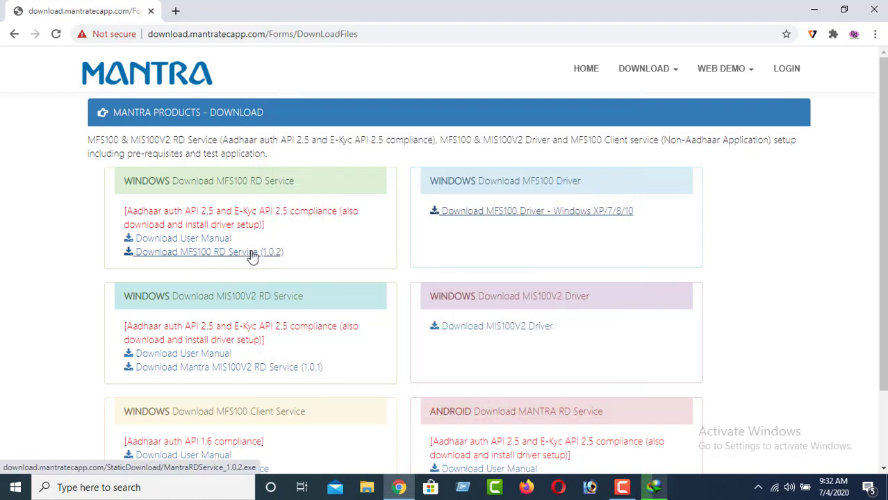
left_click(237, 254)
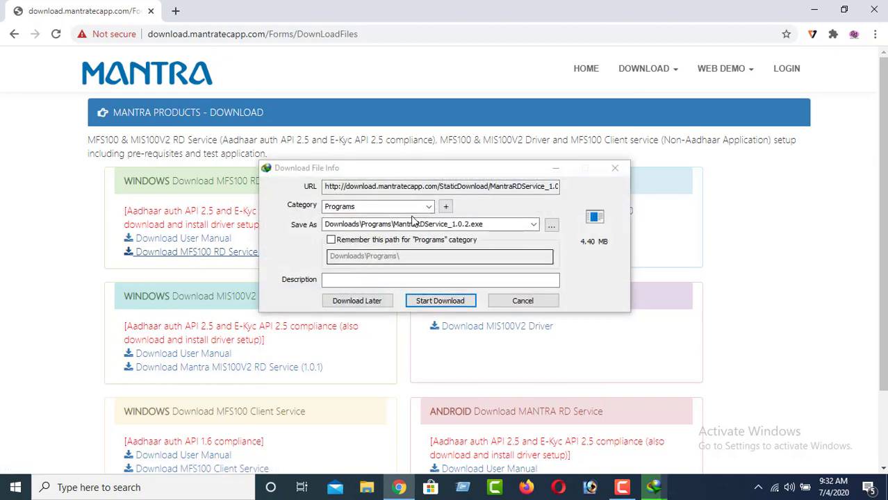
left_click(466, 299)
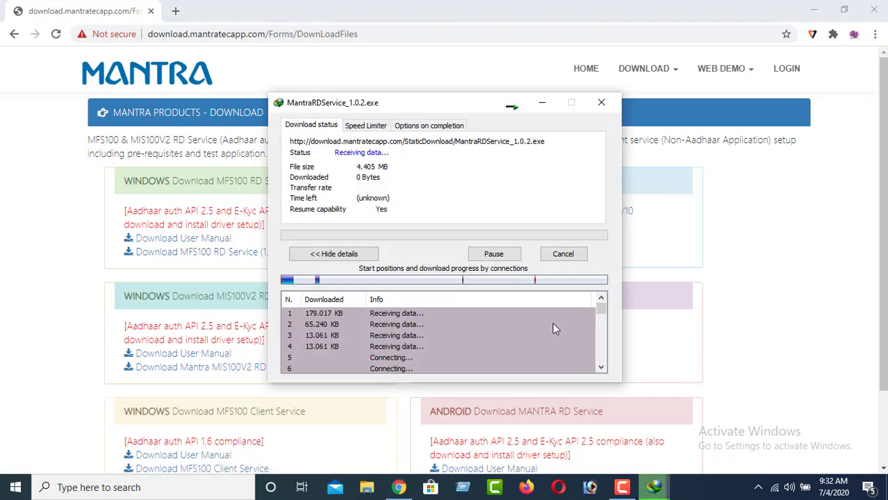
mouse_move(653, 487)
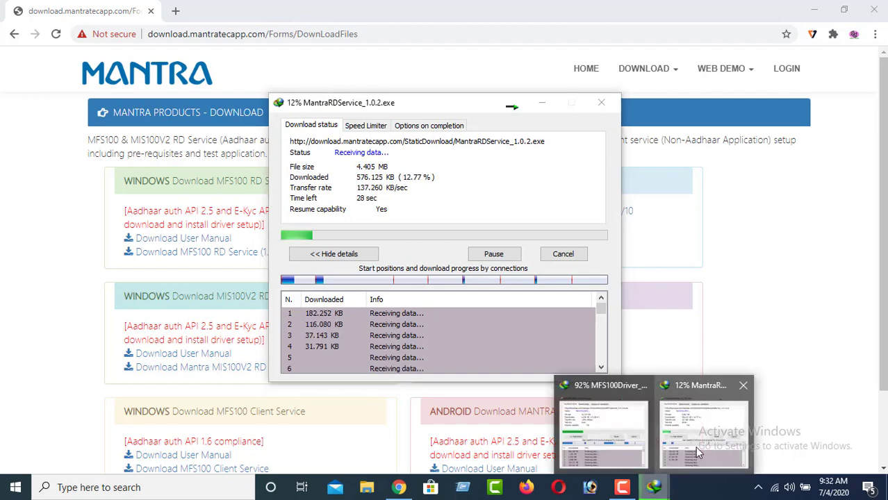
left_click(570, 445)
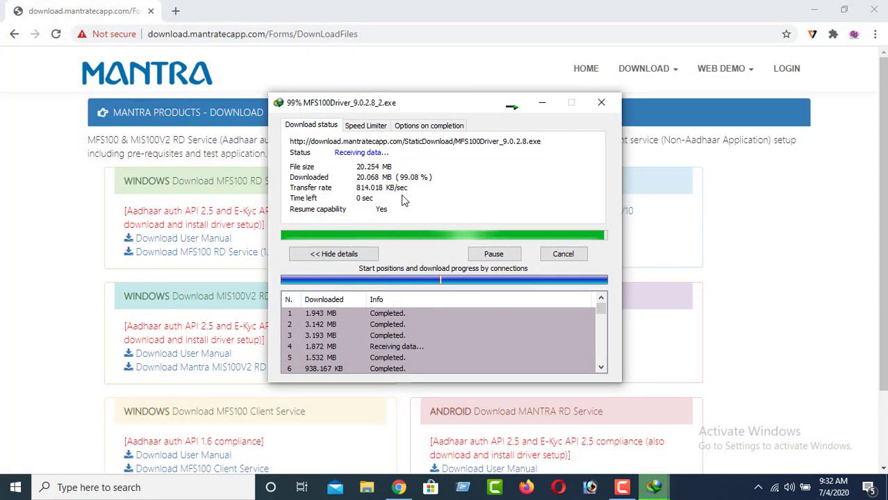
left_click_drag(497, 167, 794, 168)
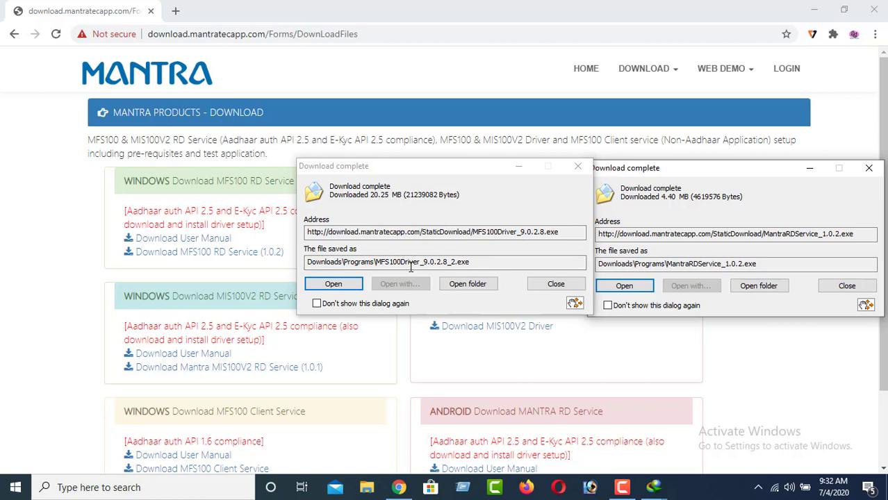
Open the Downloads\Programs folder from the RD Service download-complete notice.
left_click_drag(409, 173, 354, 164)
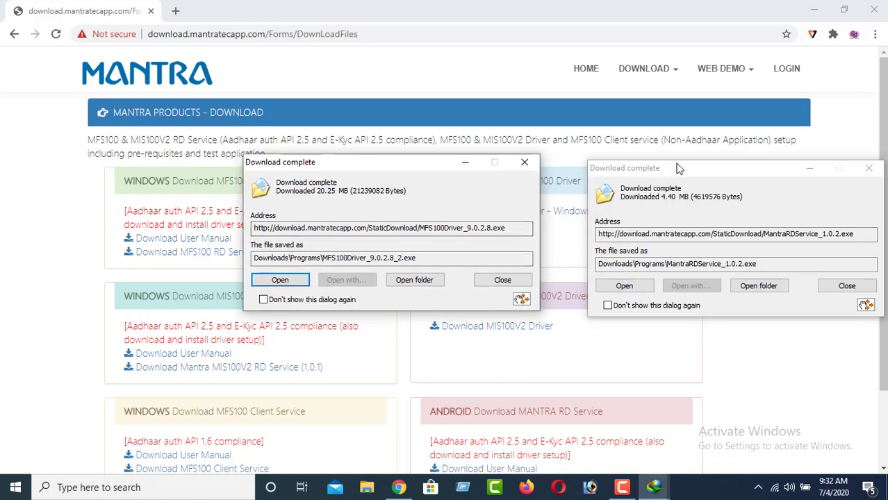
left_click_drag(675, 171, 594, 154)
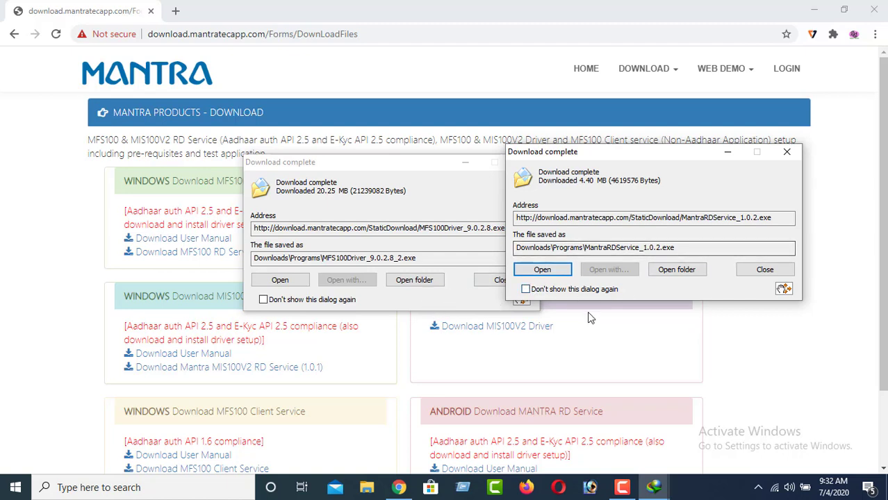
left_click(673, 270)
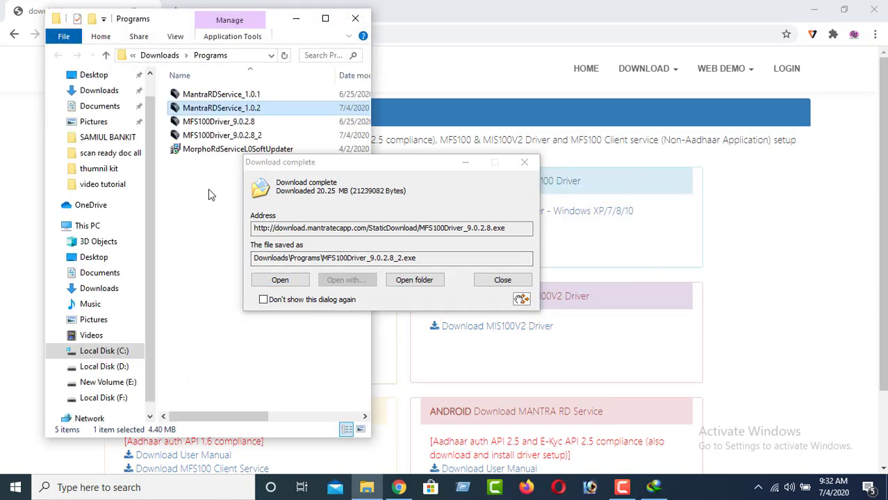
Delete the old MFS100Driver_9.0.2.8, MantraRDService_1.0.1 and MorphoRdServiceL0SoftUpdater installers from Programs.
left_click(526, 163)
left_click(325, 20)
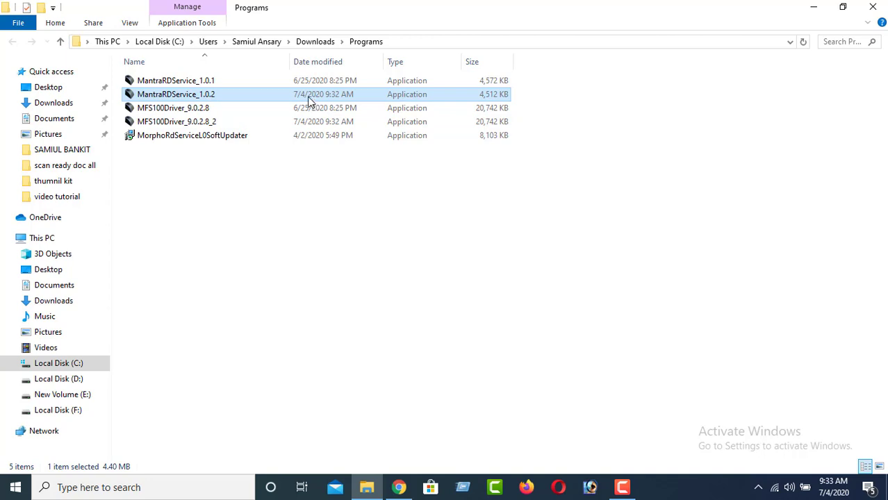
left_click(303, 125)
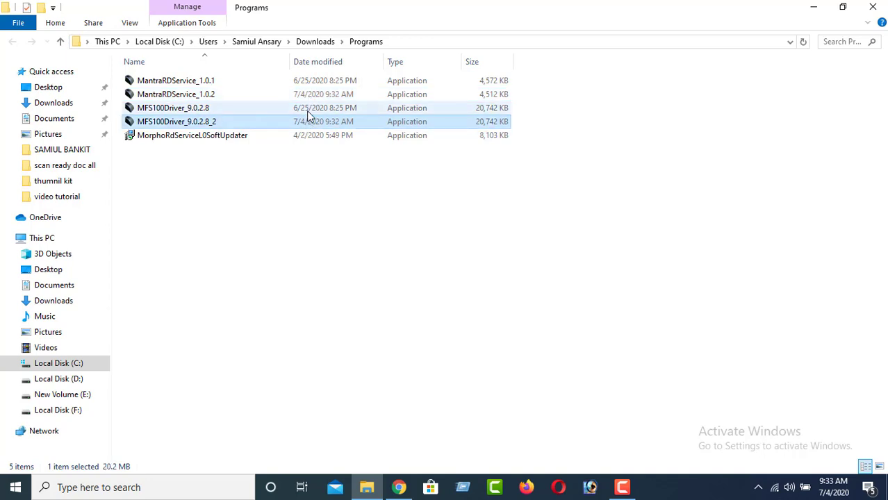
left_click(308, 112)
key("Delete")
left_click(321, 83)
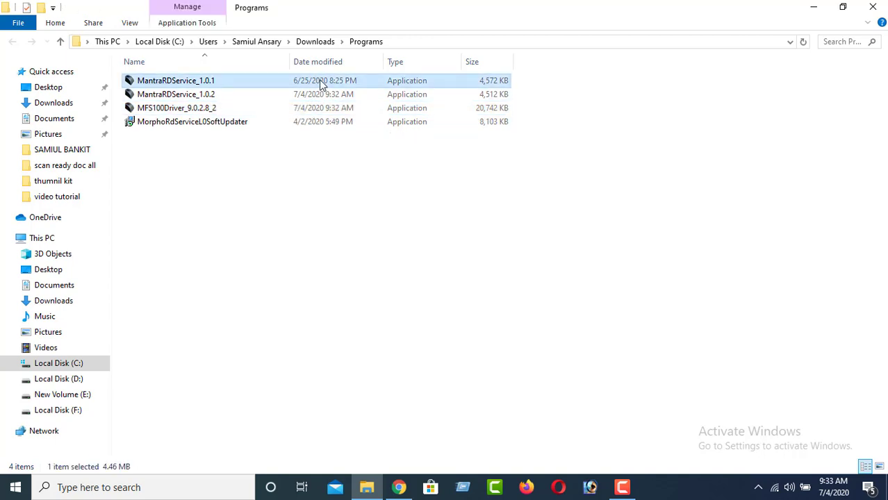
key("Delete")
left_click(268, 115)
key("Delete")
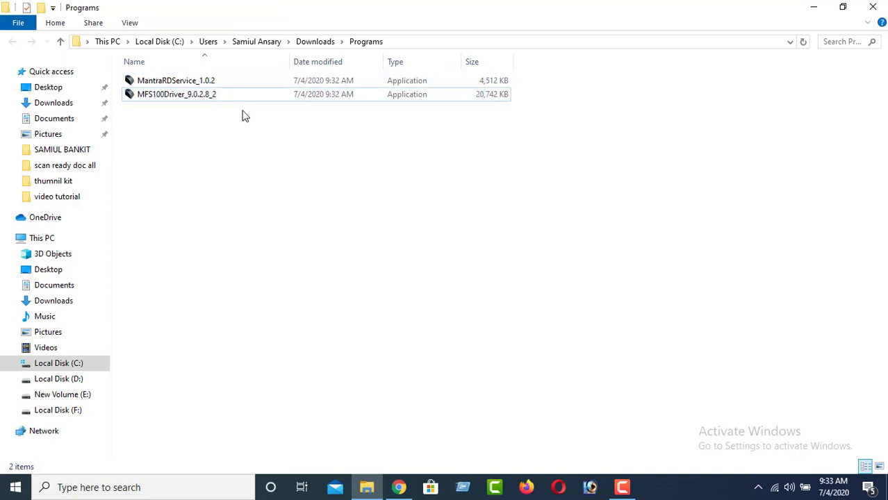
left_click(164, 87)
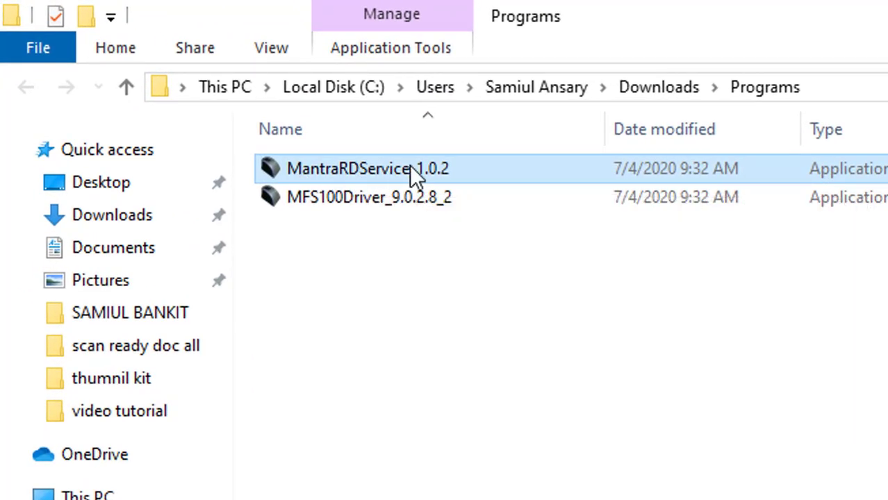
Install Mantra RD Service 1.0.2 with default wizard settings, registering the MantraAVDM service.
double_click(411, 167)
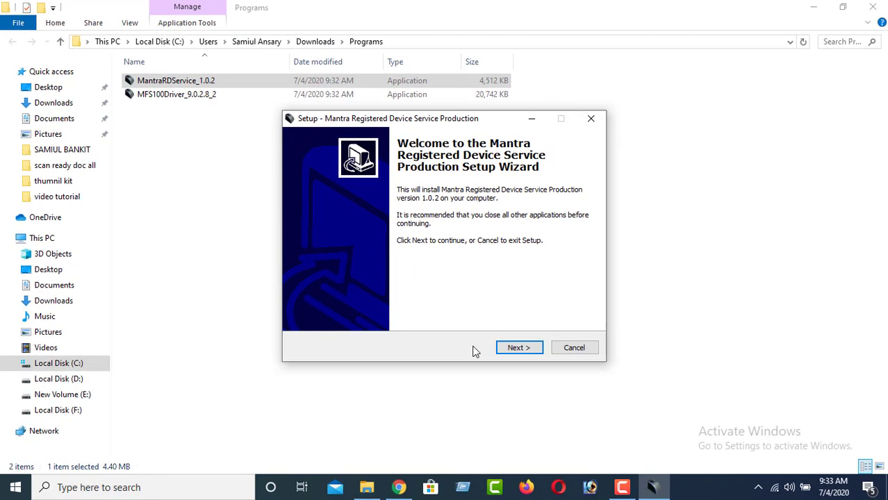
left_click(518, 348)
left_click(519, 347)
left_click(519, 348)
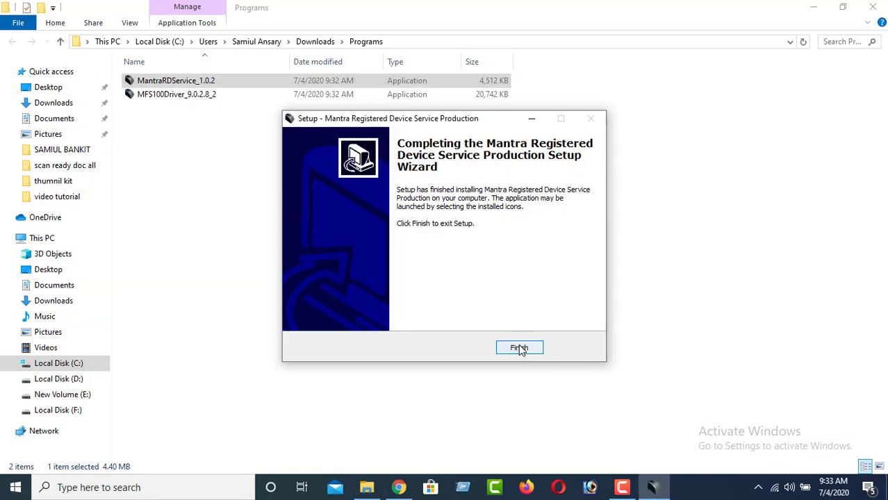
left_click(520, 348)
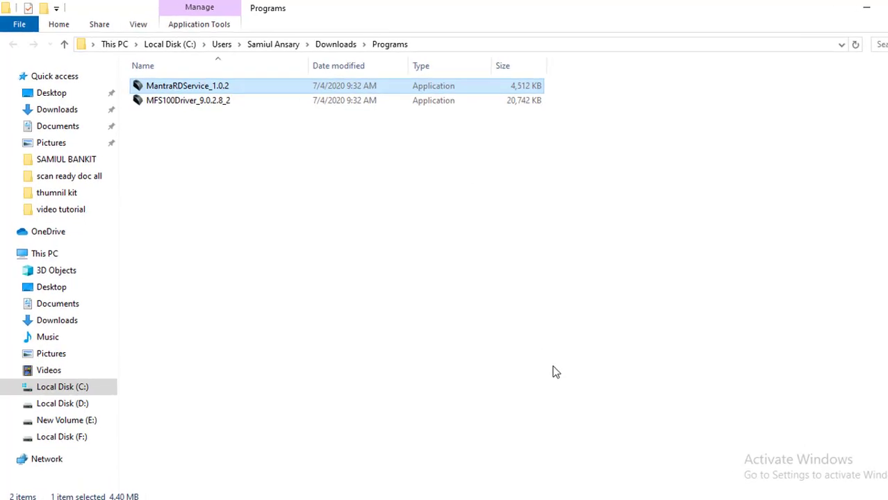
left_click(137, 102)
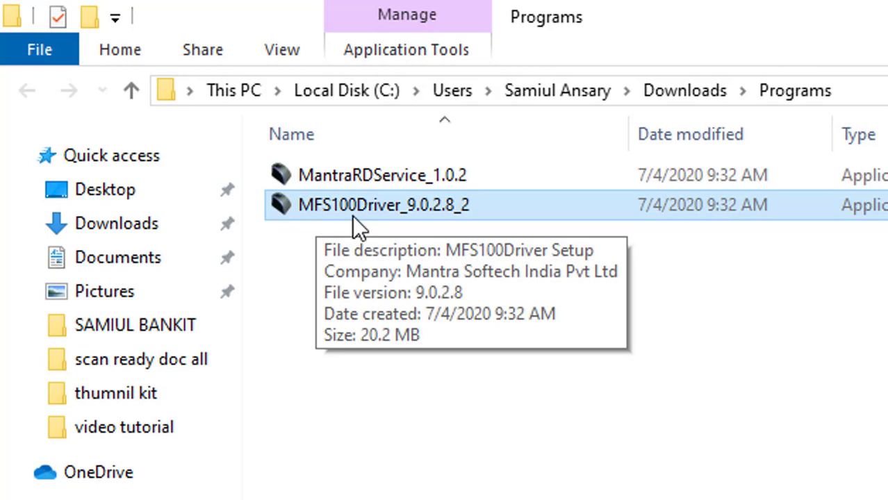
Run the MFS100Driver 9.0.2.8 installer through to its completion page.
double_click(449, 219)
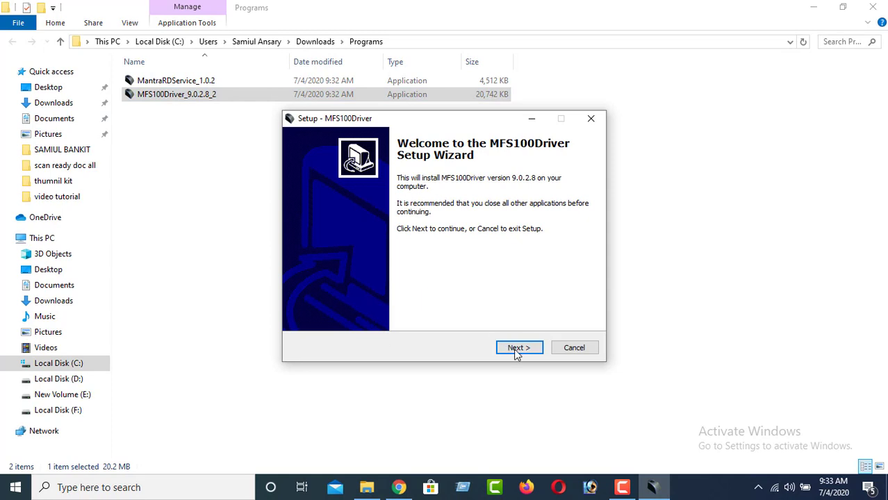
left_click(517, 349)
left_click(517, 348)
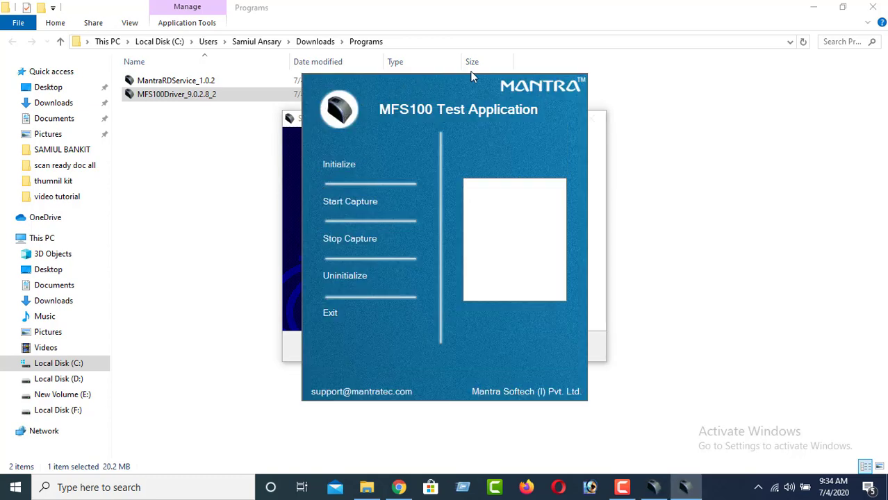
left_click(284, 189)
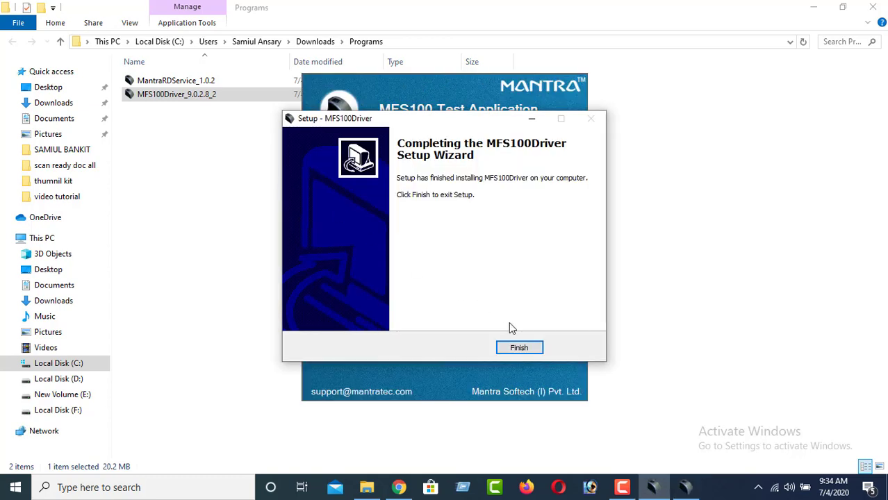
Finish the driver setup and initialize the connected MFS100 fingerprint scanner.
left_click(525, 350)
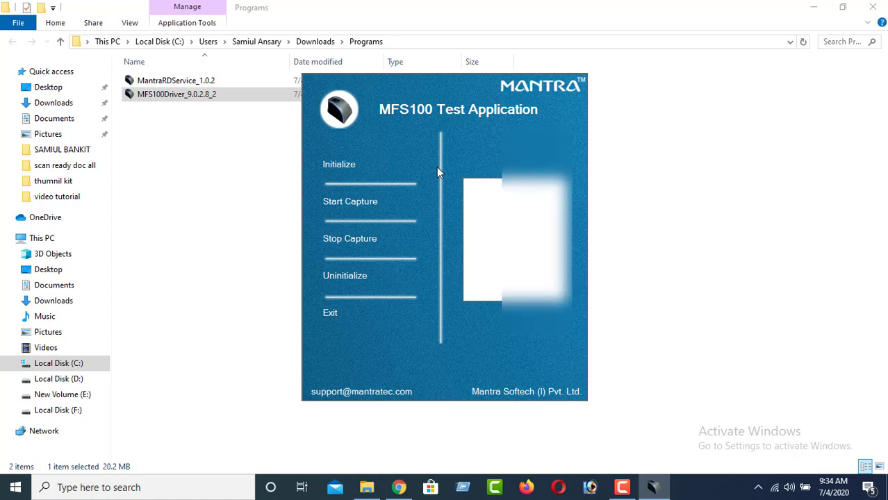
key("Return")
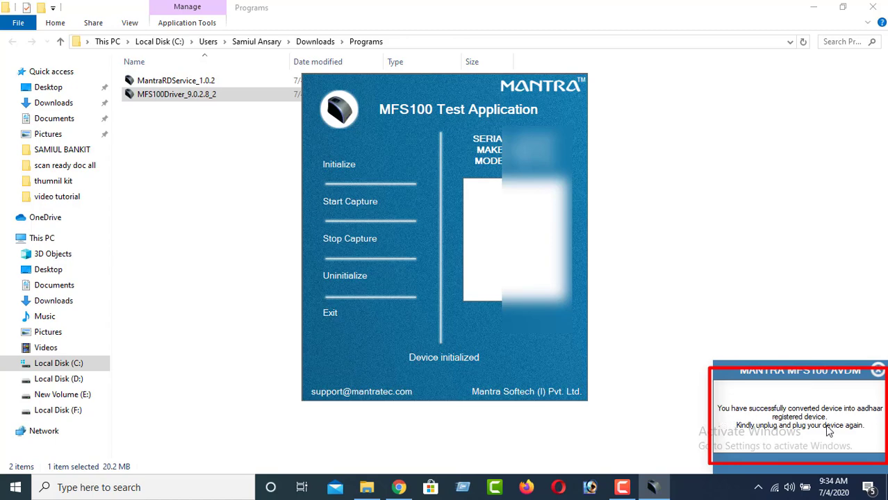
left_click(799, 437)
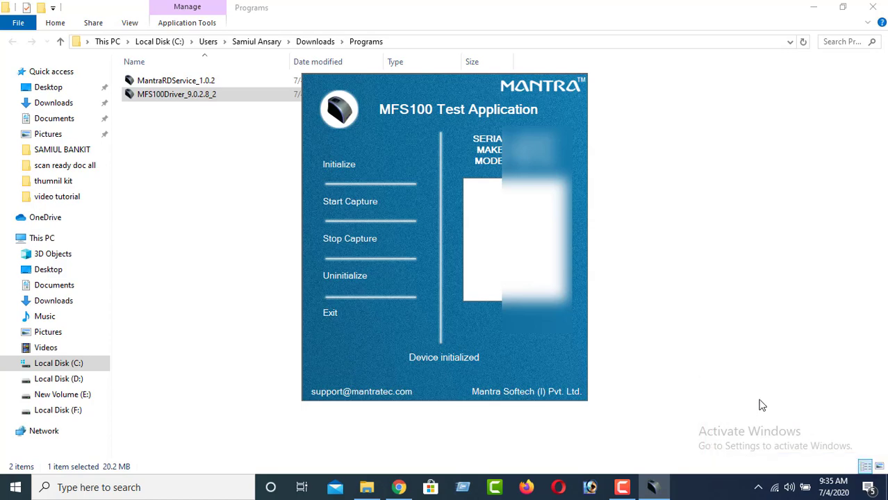
Capture a test fingerprint at quality 80, then exit the MFS100 Test Application.
left_click(354, 206)
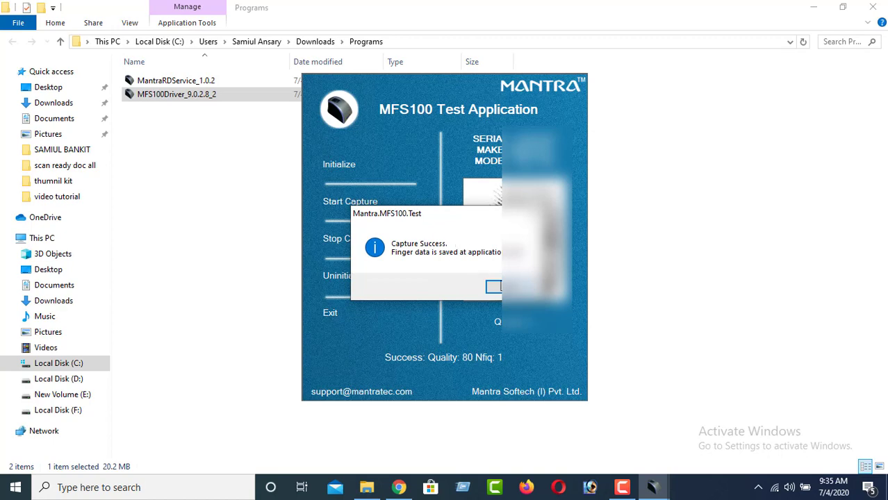
key("Return")
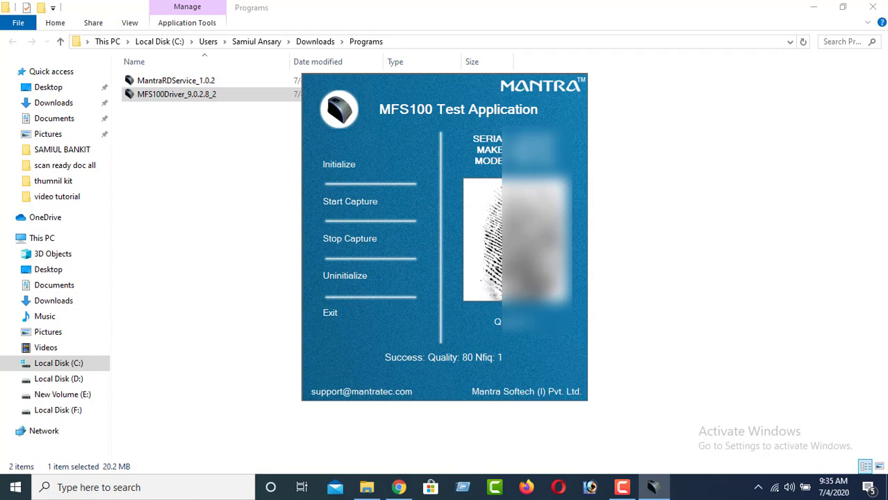
left_click(350, 238)
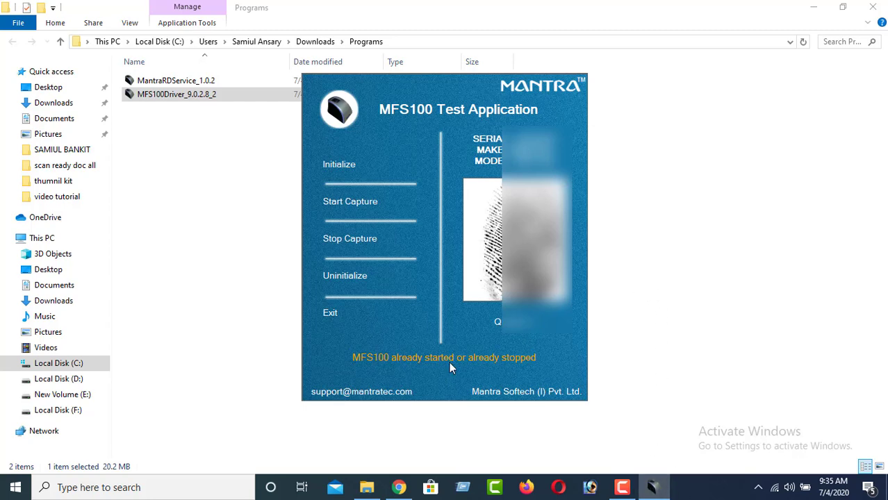
left_click(330, 314)
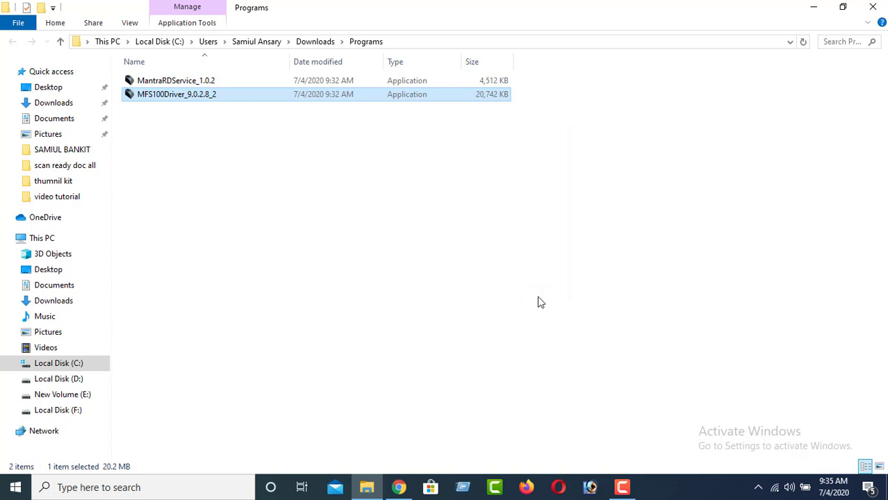
Sign in to rnfi.in in a new tab with a saved retailer login, accepting the terms.
left_click(398, 487)
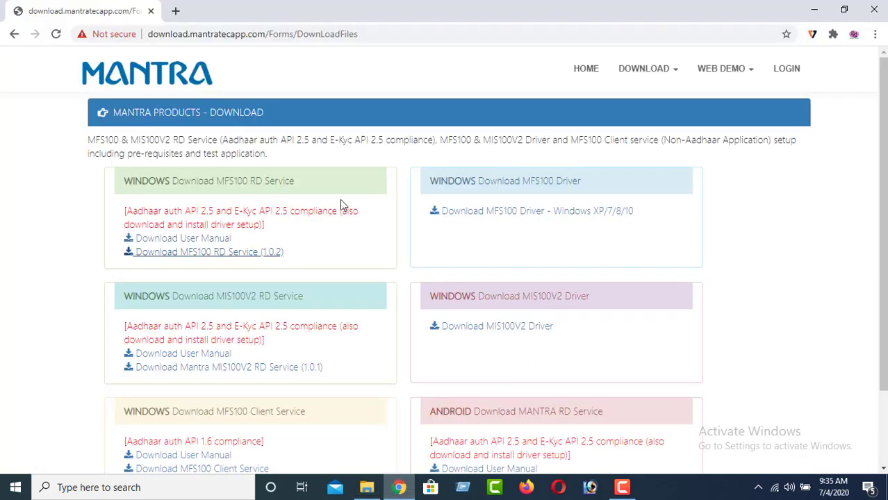
left_click(178, 11)
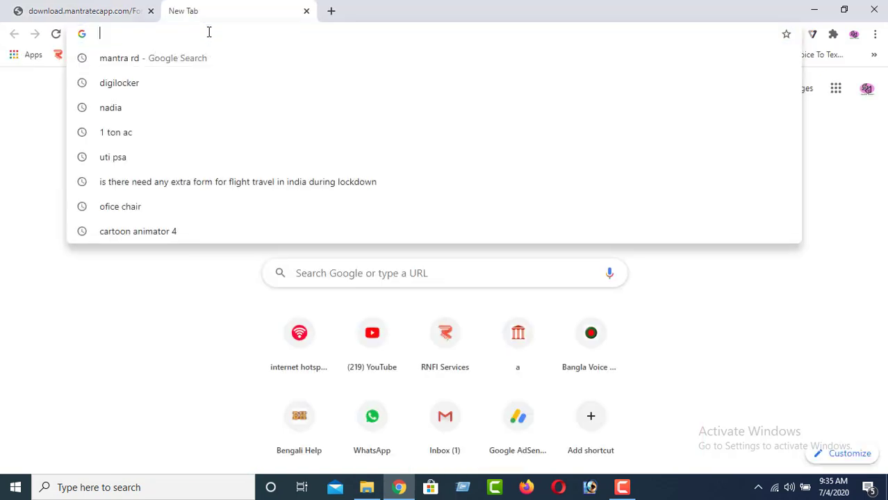
type("rnfi.in")
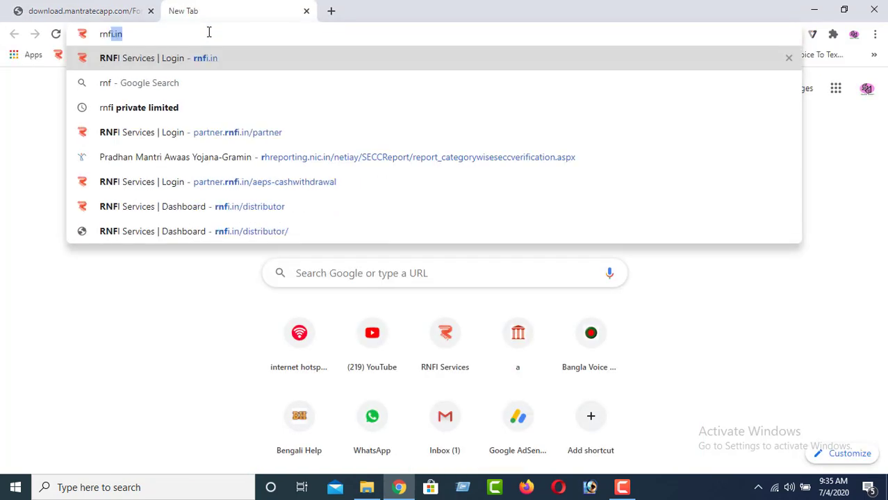
key("Return")
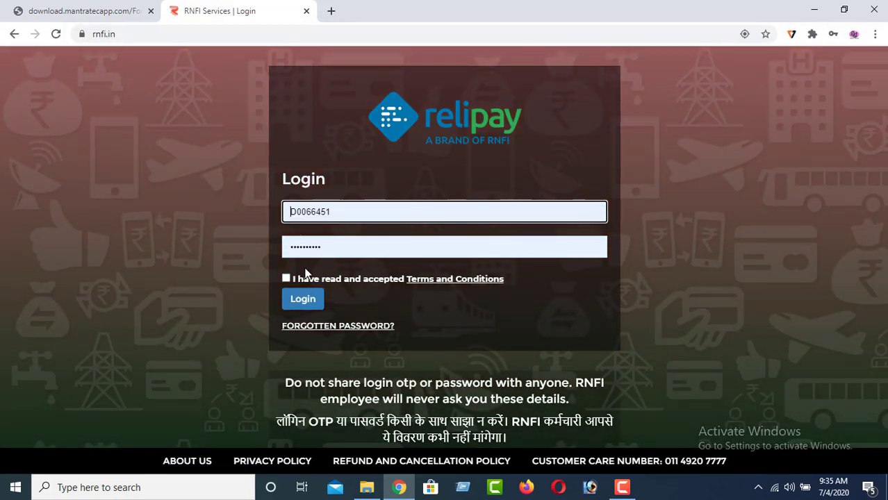
left_click(286, 278)
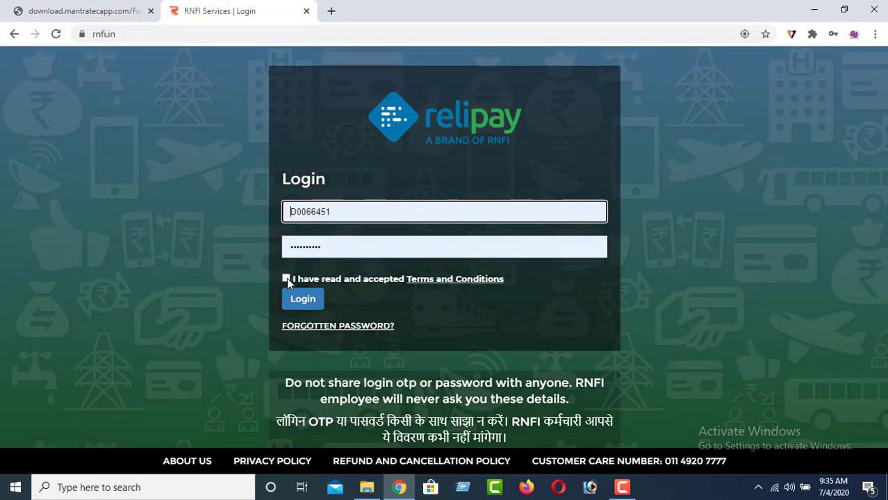
left_click(376, 218)
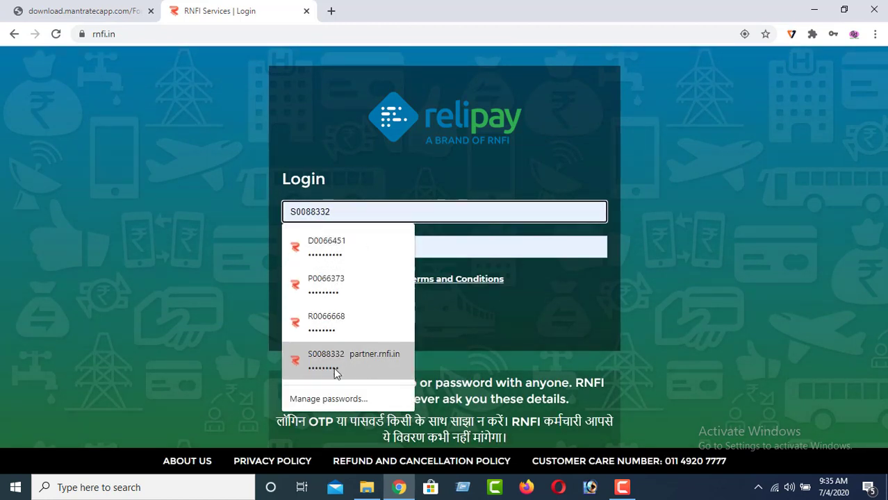
left_click(339, 315)
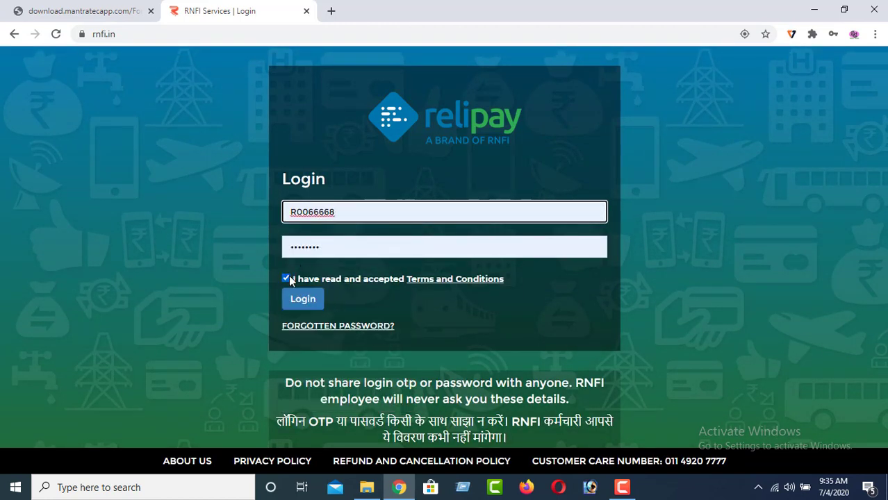
left_click(304, 300)
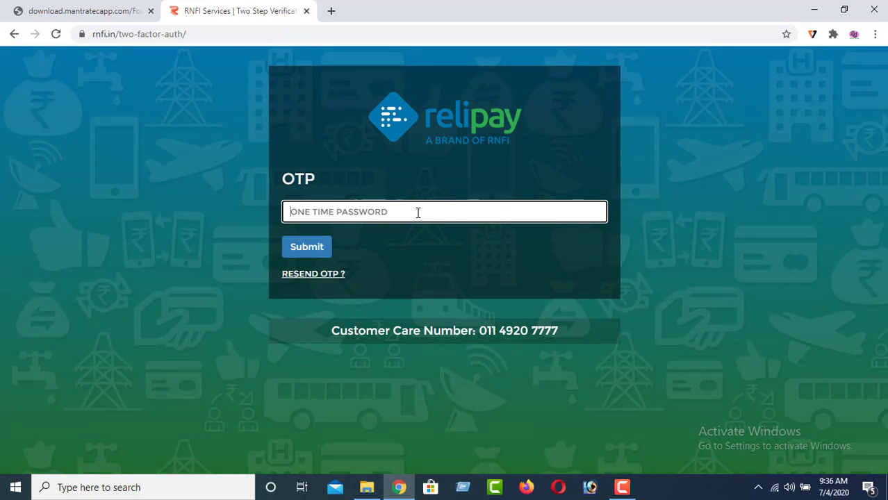
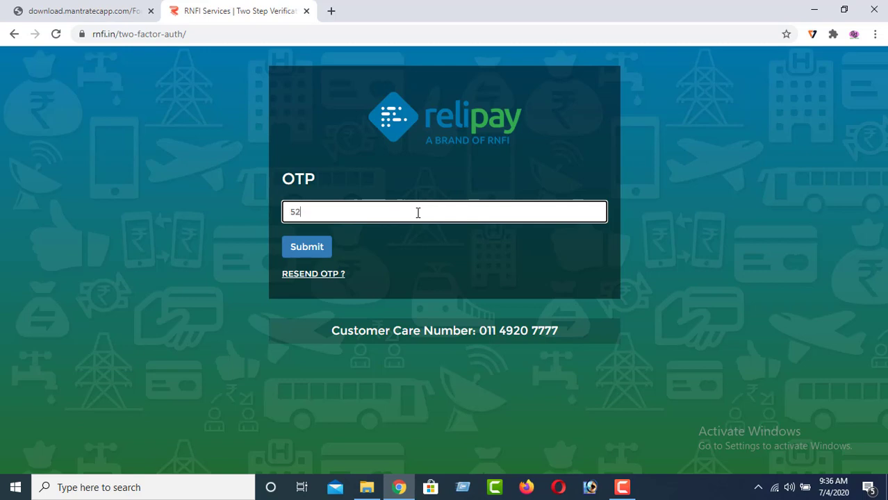
Enter and submit the one-time password to pass verification.
key("Tab")
key("Return")
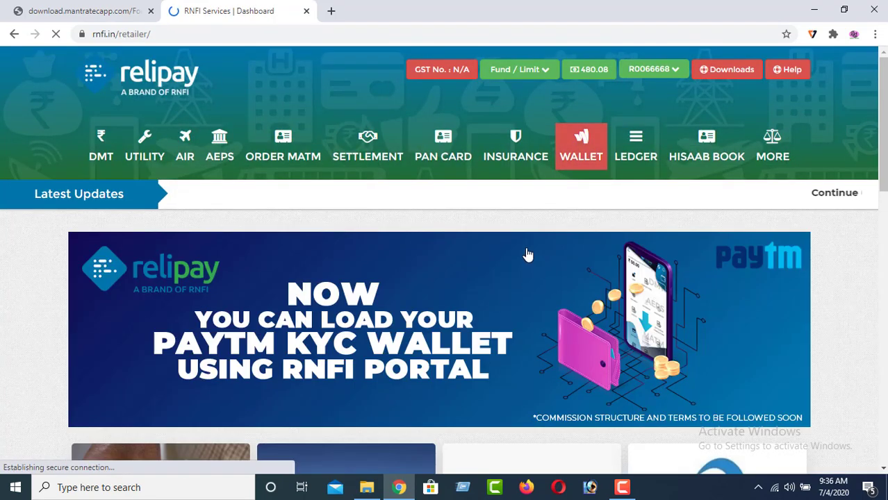
Try AEPS Balance Enquiry, find it under maintenance, and open AEPS Mini Statement instead.
mouse_move(220, 149)
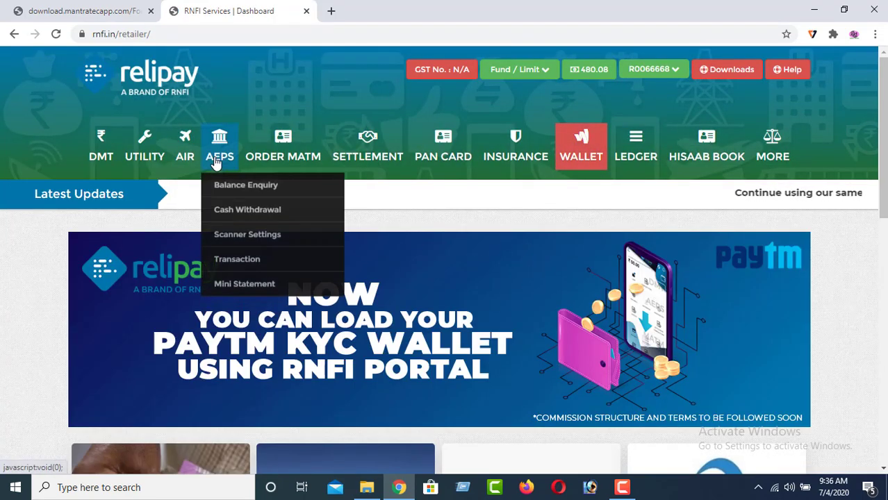
left_click(245, 191)
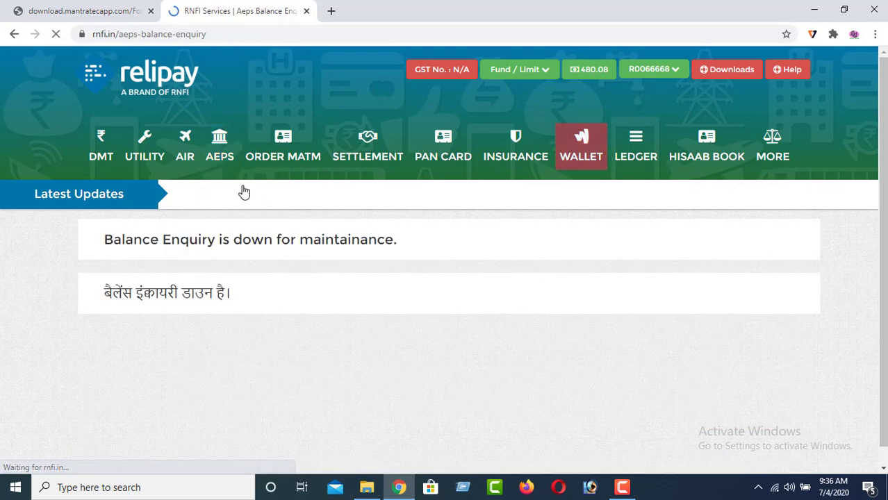
scroll(321, 264, "down", 1)
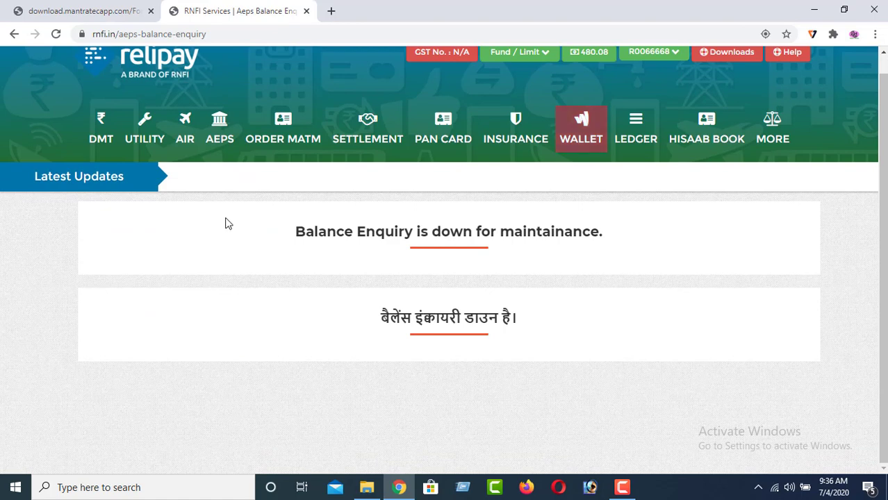
mouse_move(218, 135)
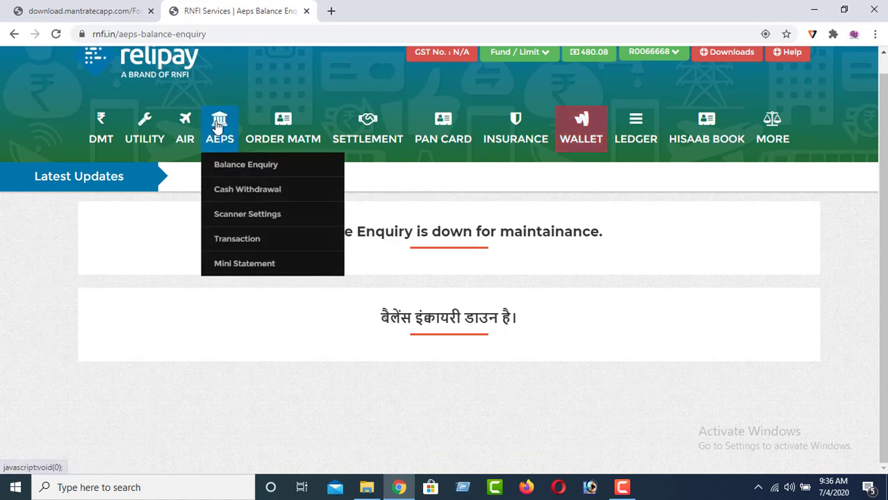
left_click(249, 264)
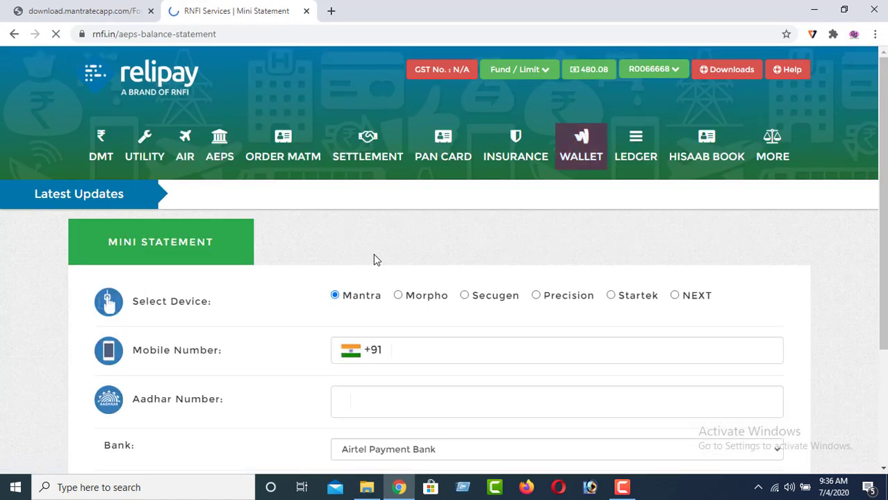
Enter the customer's Aadhaar number in the Mini Statement form.
scroll(303, 301, "down", 2)
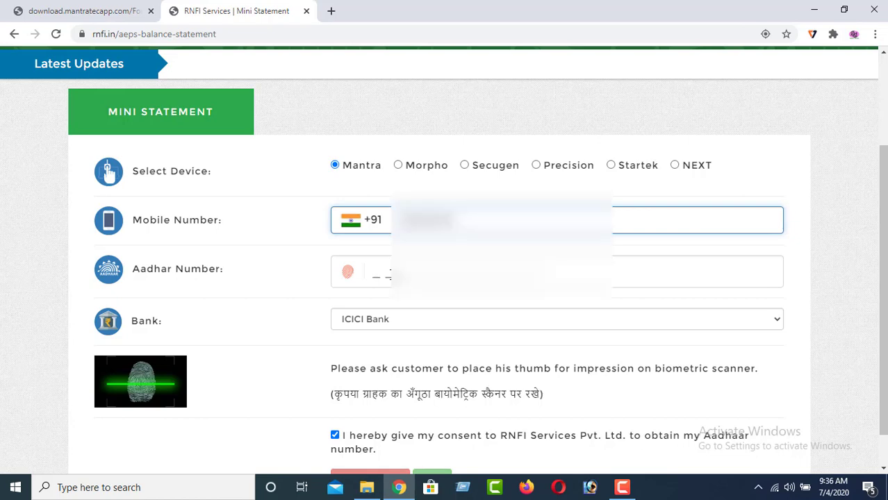
left_click(375, 271)
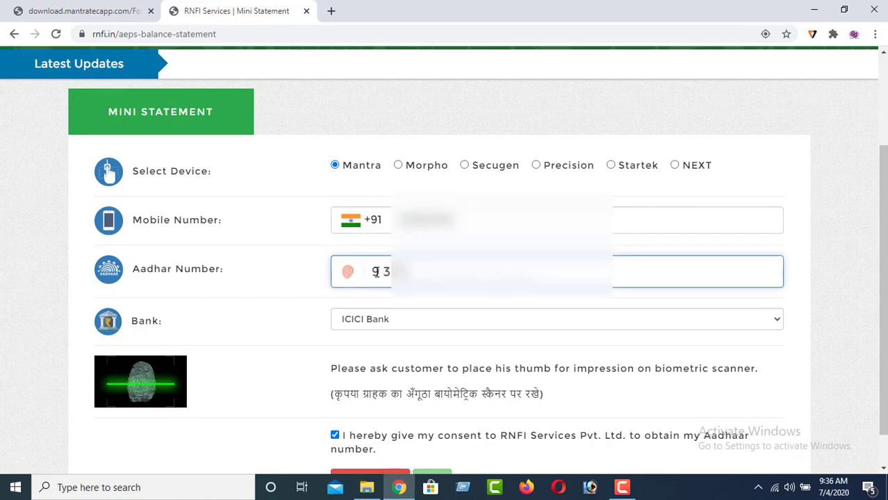
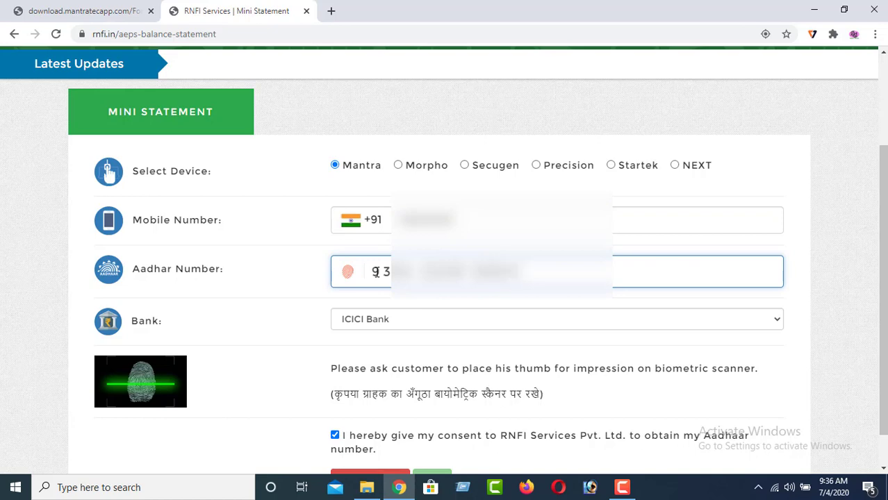
Choose Allahabad Bank in the Bank dropdown.
left_click(391, 319)
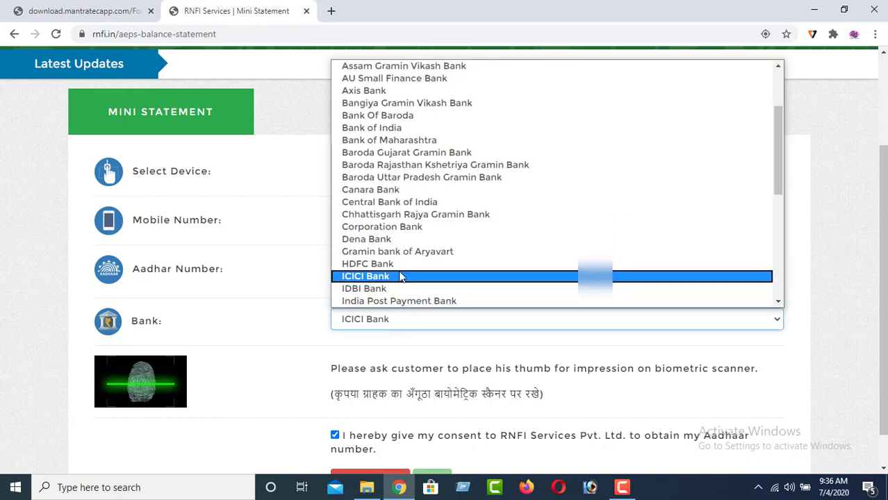
key("Down")
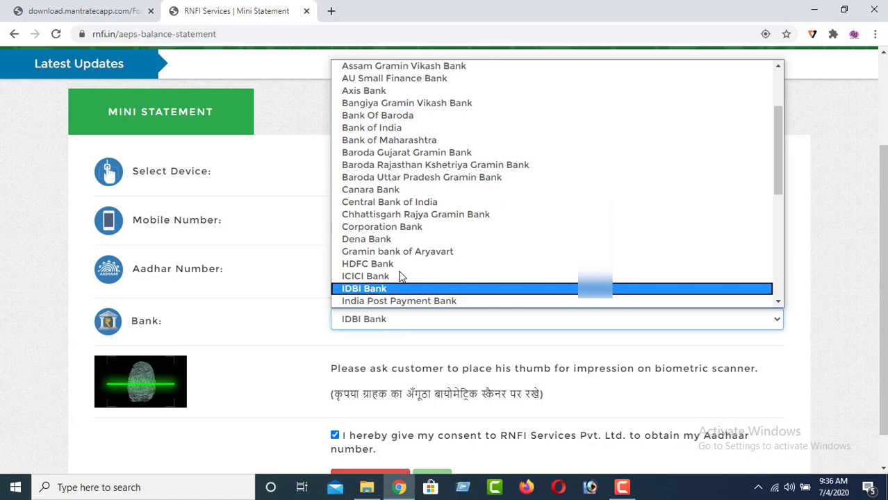
key("Down")
key("Down")
key("Down")
key("Up")
key("Up")
key("Up")
key("Down")
key("Down")
key("Down")
key("Up")
key("Up")
key("Up")
key("Up")
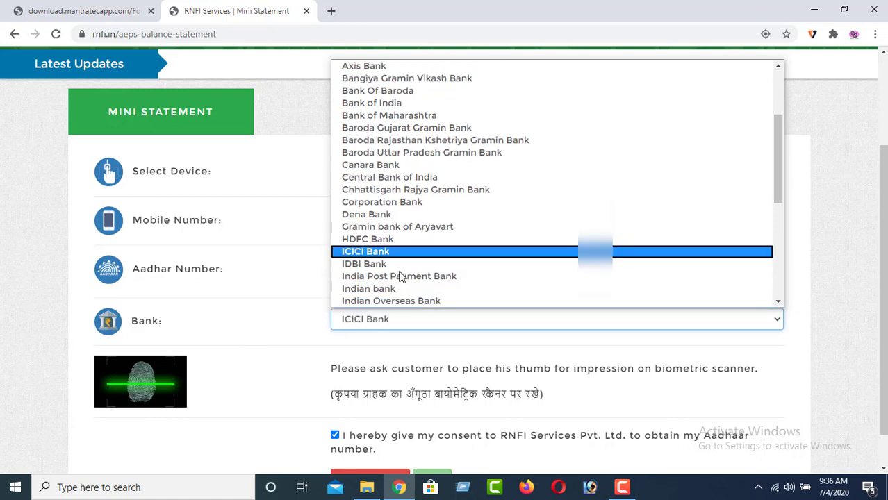
key("Down")
key("Down")
key("Down")
key("Down")
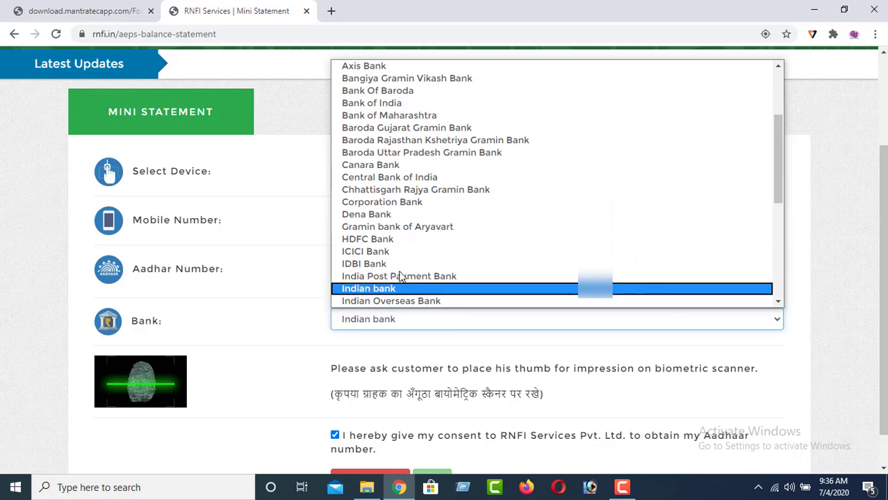
key("Up")
key("Up")
key("Up")
key("Up")
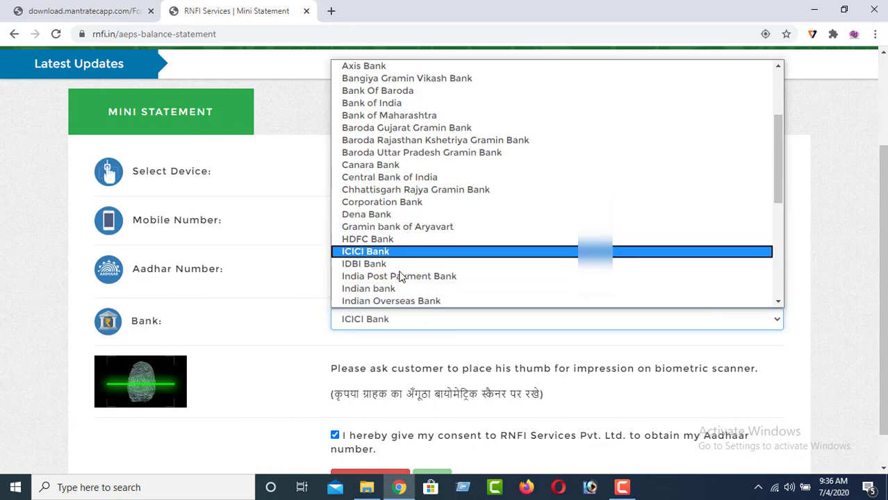
key("Home")
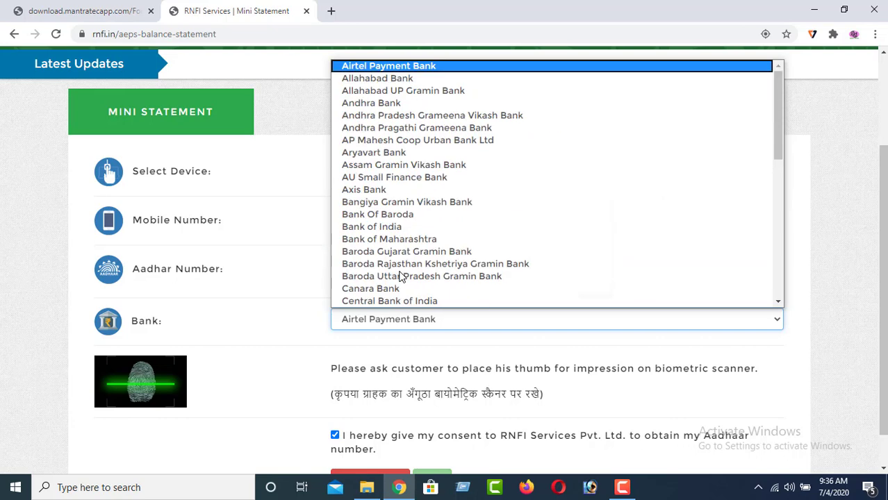
key("Down")
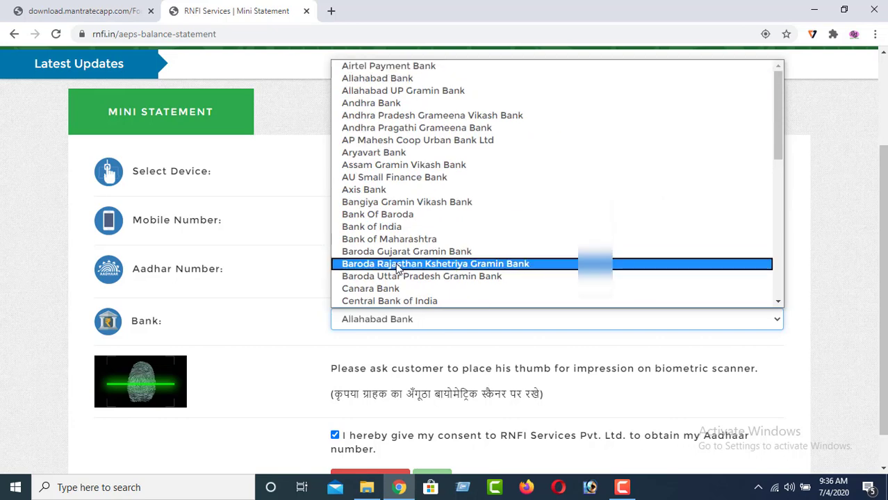
left_click(406, 82)
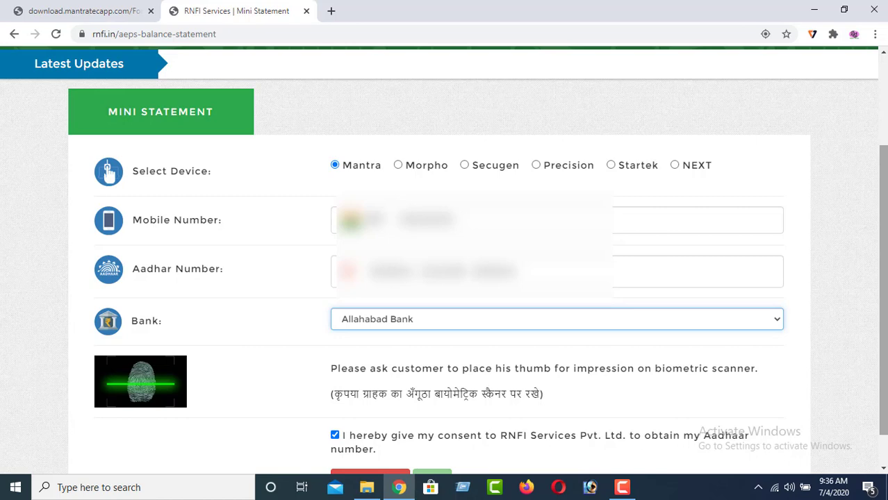
Check whether the Mantra scanner is detected and dismiss the device-not-found alert.
left_click_drag(883, 278, 883, 293)
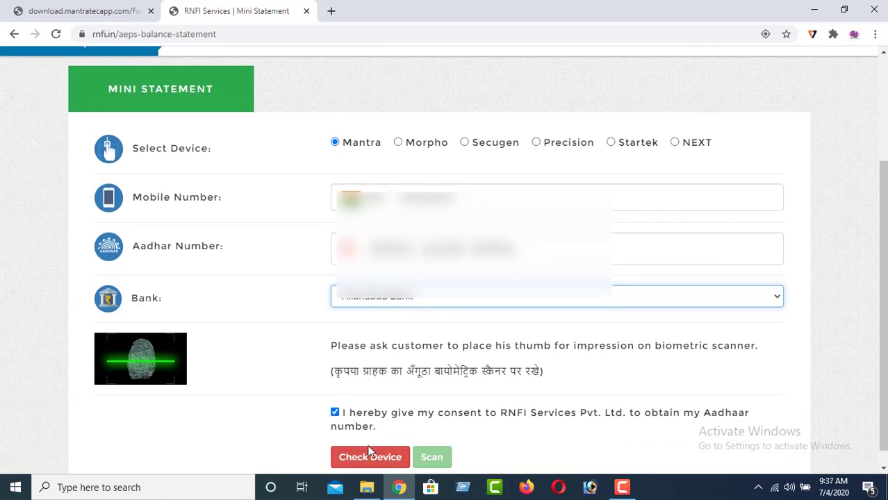
left_click(361, 459)
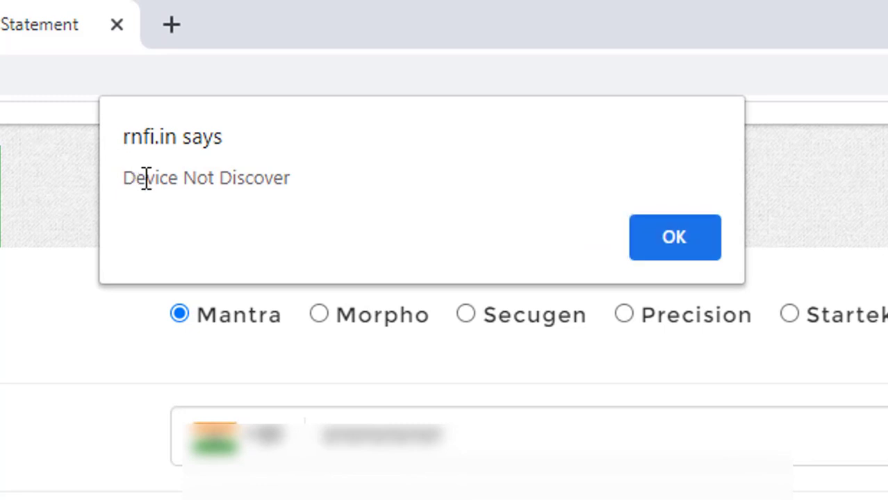
left_click_drag(139, 178, 270, 178)
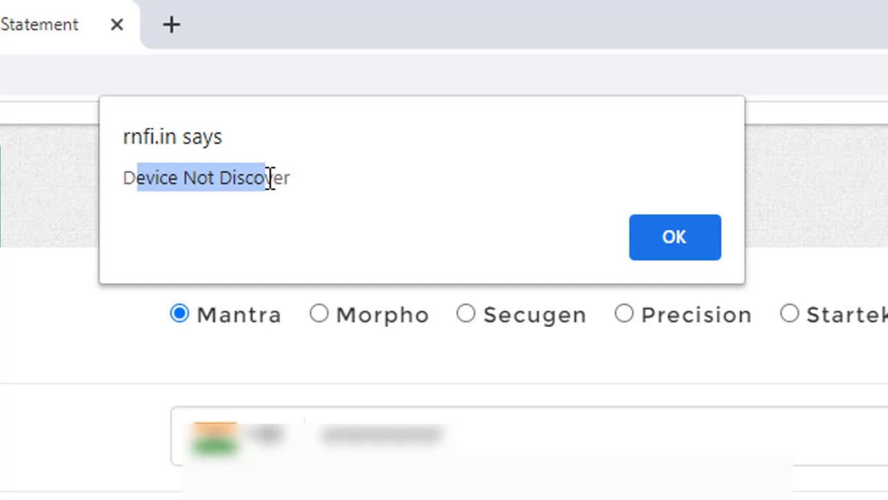
left_click(704, 234)
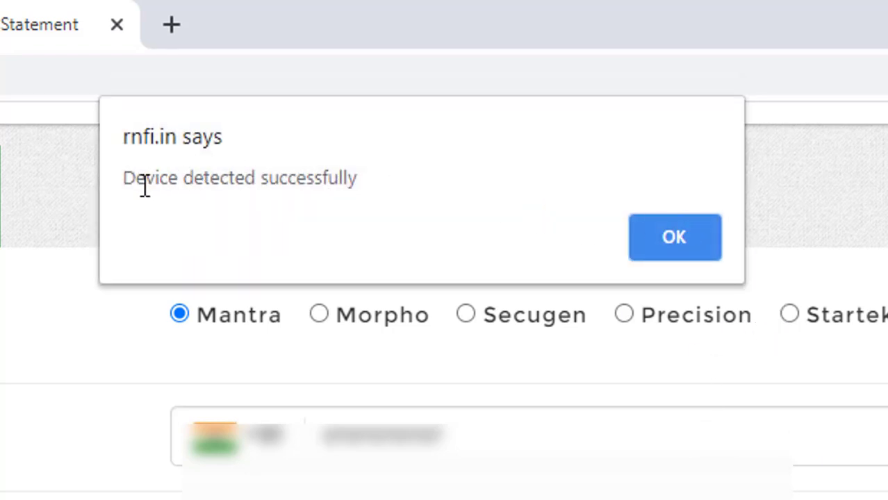
Acknowledge the device-detected alert and start the mini statement fingerprint scan.
left_click_drag(125, 179, 388, 170)
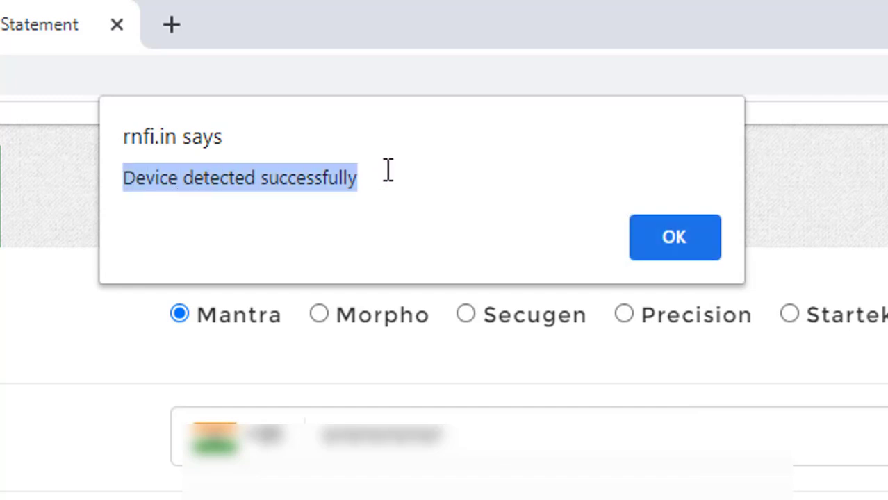
left_click(676, 238)
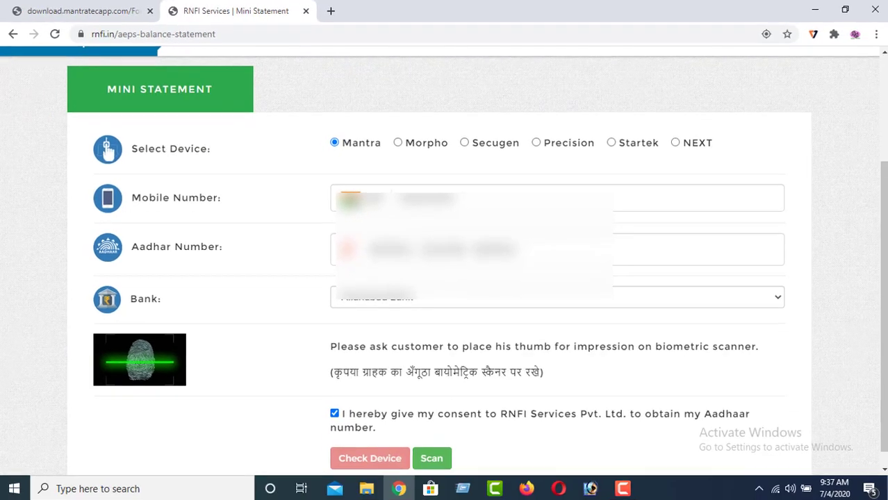
left_click(431, 458)
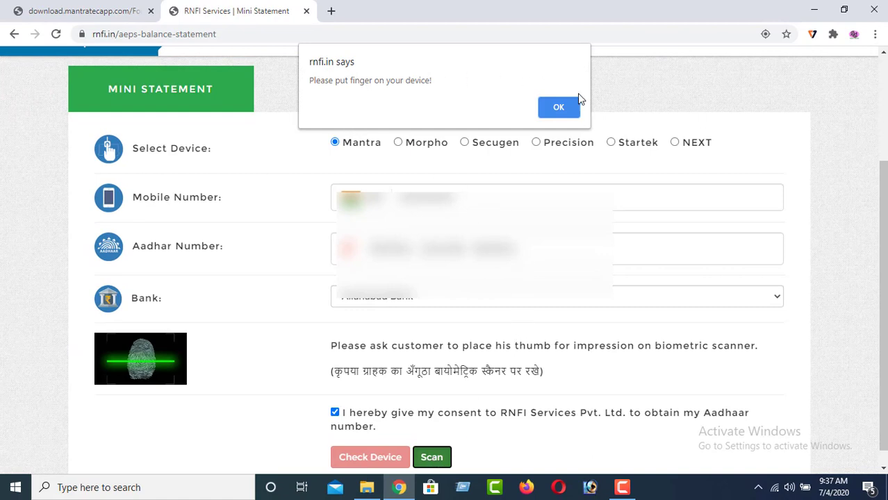
left_click(562, 108)
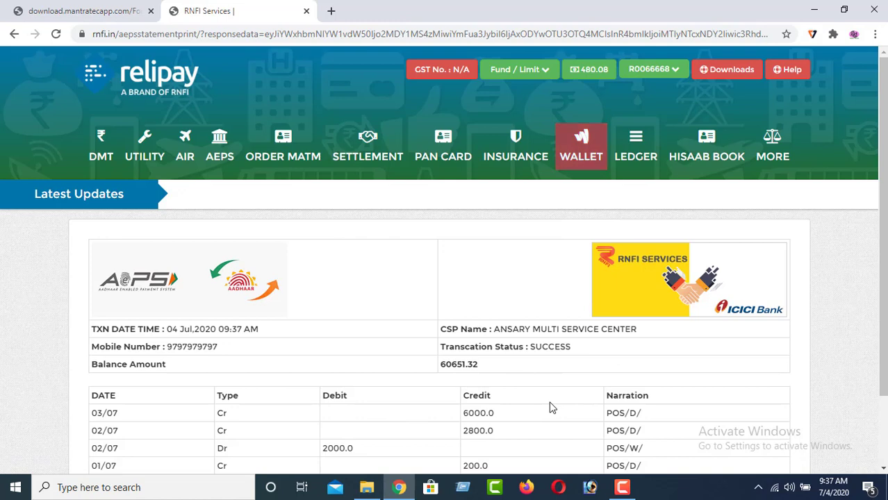
Scroll down the mini statement showing balance 60651.32 and five recent transactions.
scroll(551, 407, "down", 1)
scroll(551, 407, "down", 1)
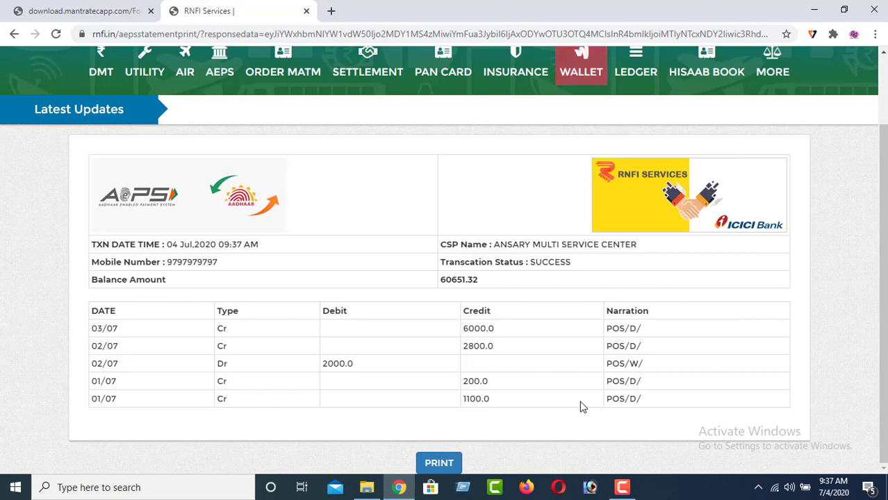
Go to bankit.in in a new Chrome tab using the address bar suggestion.
left_click(331, 11)
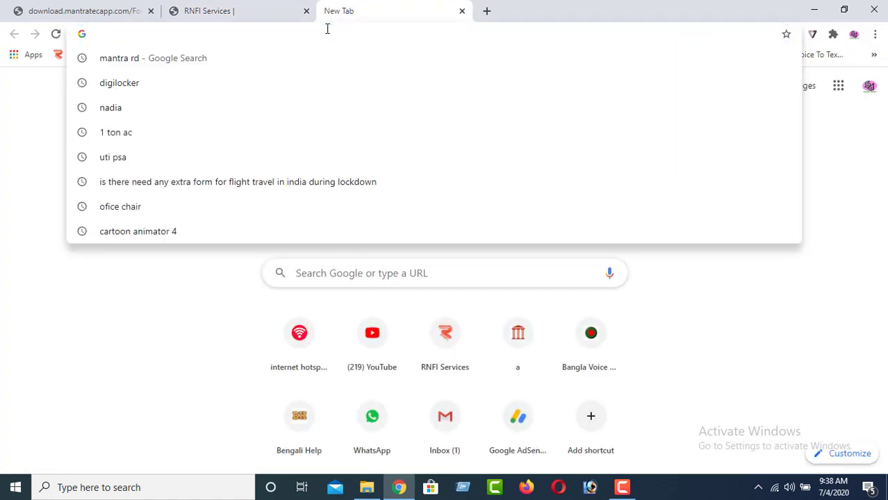
type("bank")
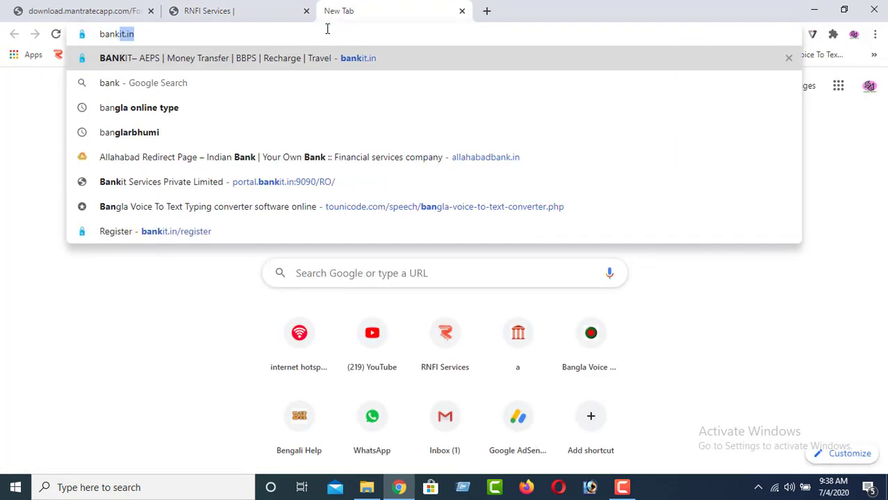
key("Return")
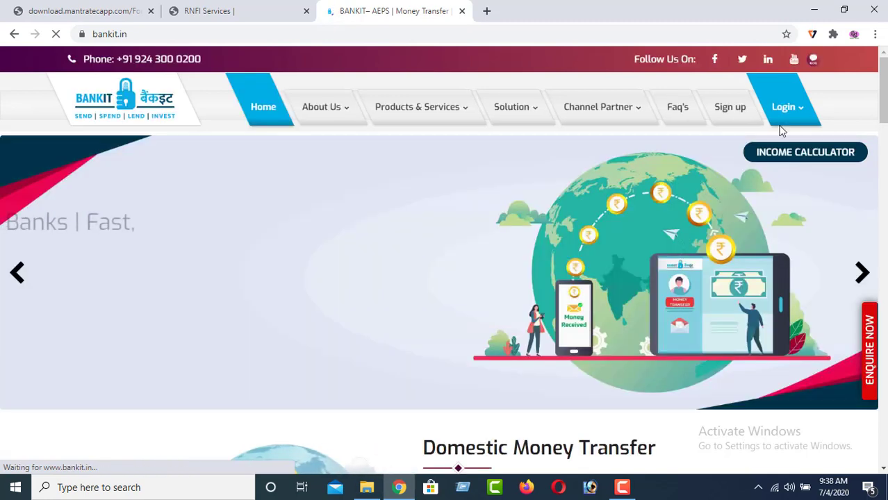
Open the Bankit Retailer Login page and log in with the saved credentials.
mouse_move(786, 110)
left_click(808, 147)
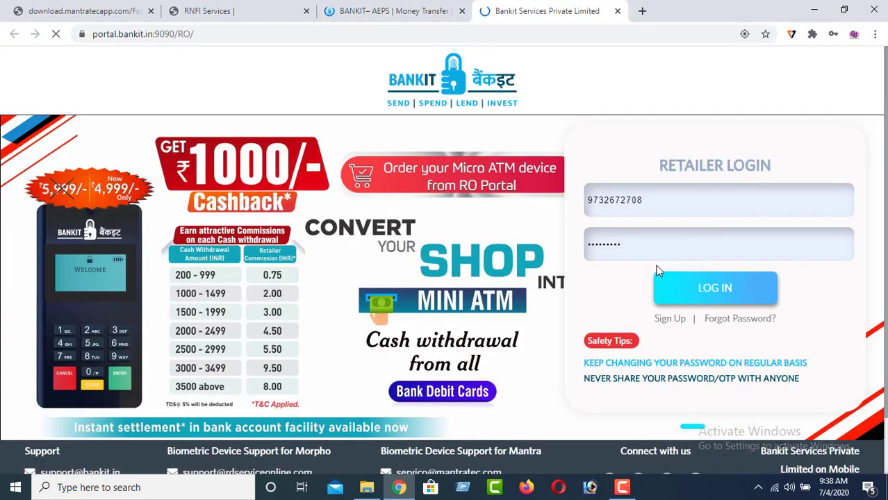
left_click(716, 288)
Submit the verification code, close the mATM advert, and open AEPS services.
left_click(662, 252)
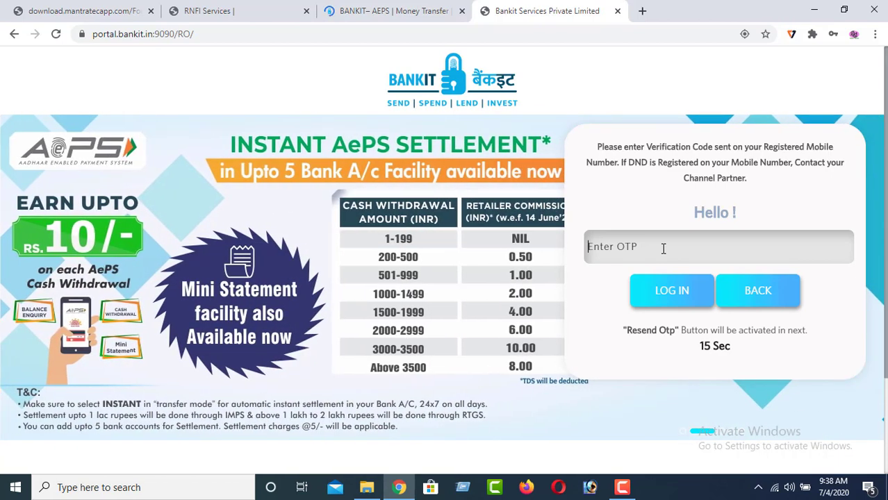
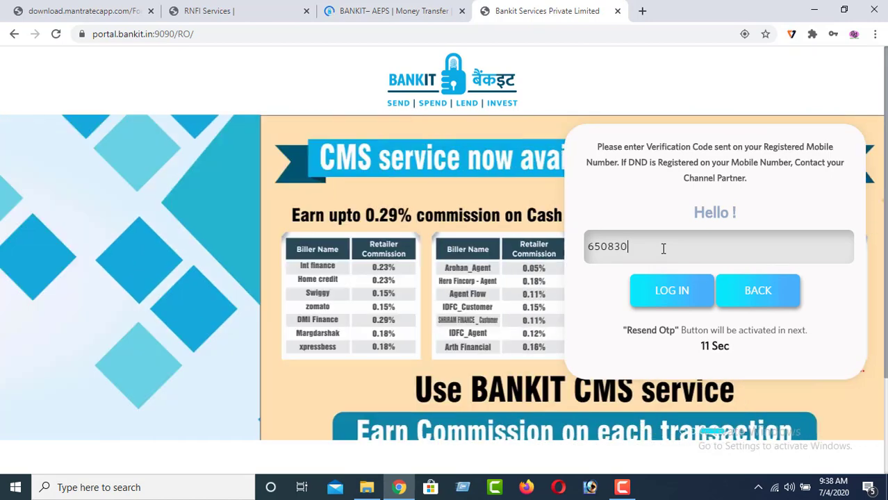
left_click(661, 292)
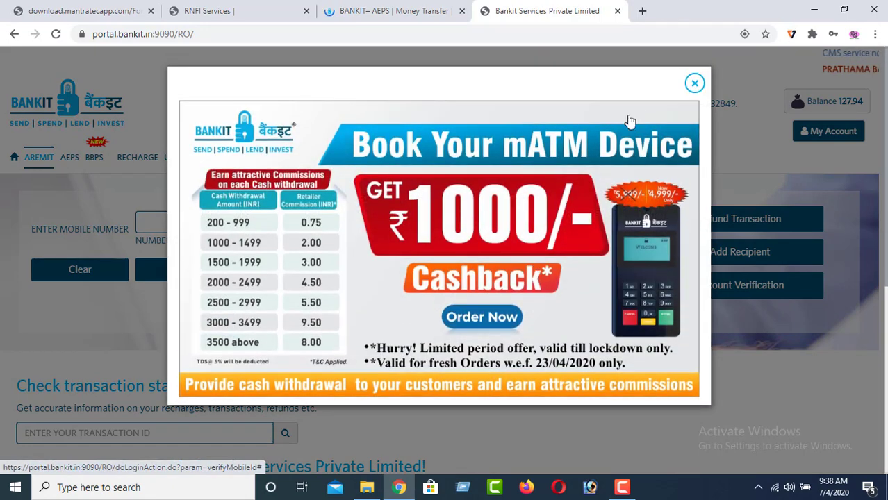
left_click(694, 83)
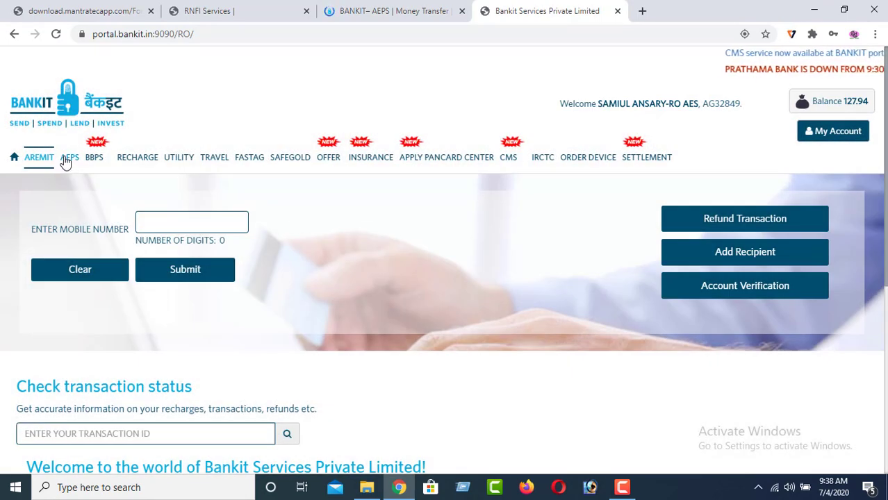
left_click(66, 160)
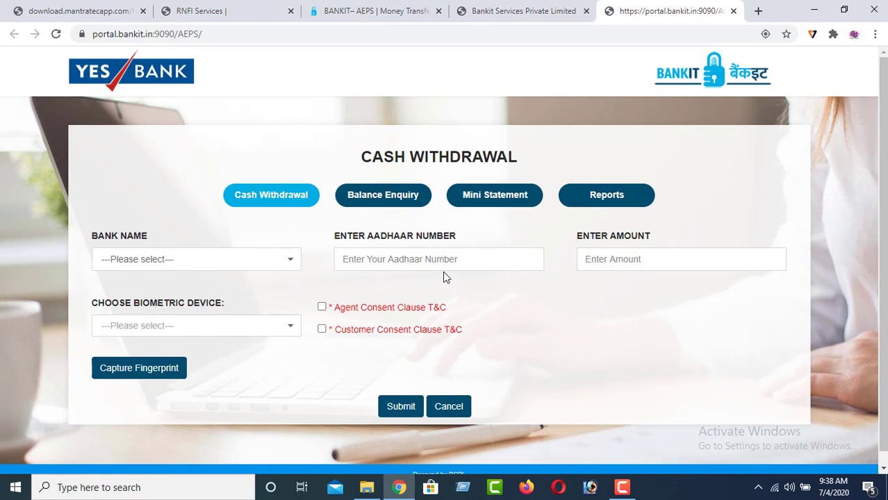
Switch to the Balance Enquiry form and select IndusInd Bank as the bank.
left_click(387, 198)
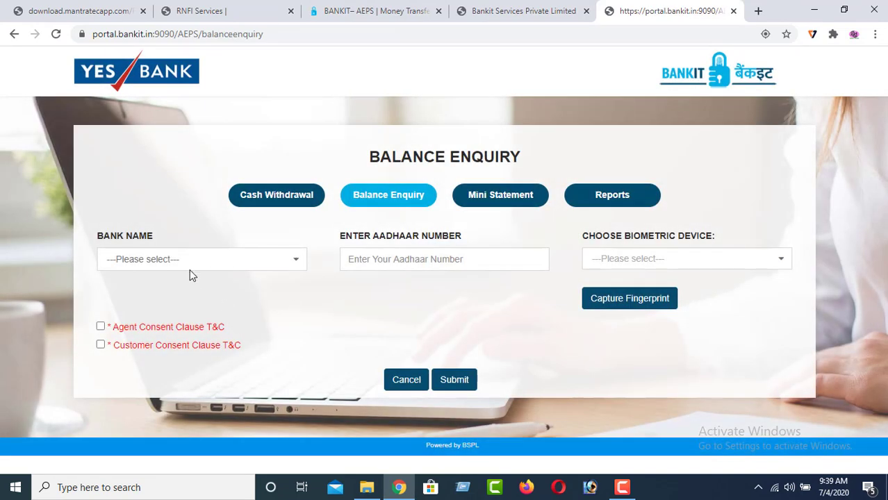
left_click(188, 261)
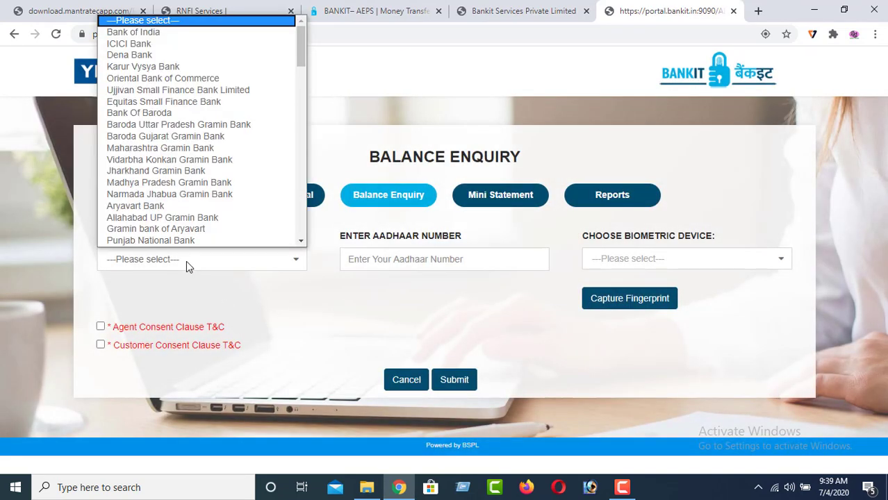
key("i")
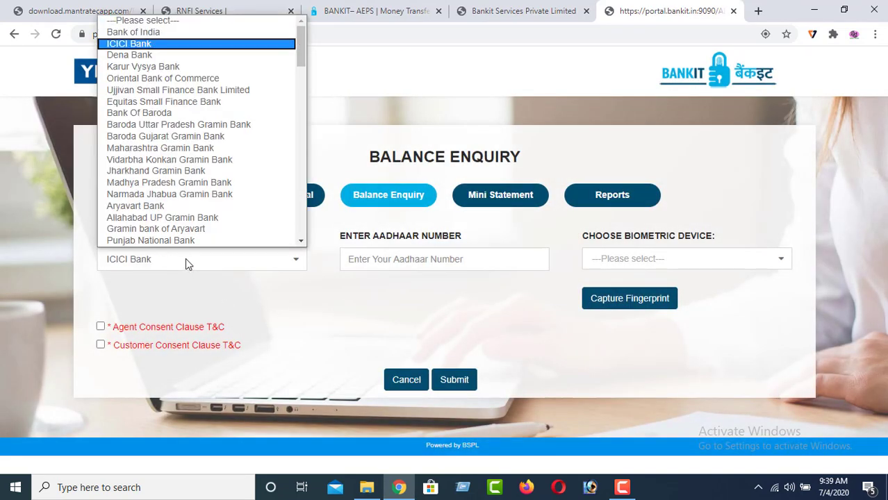
key("i")
key("i")
key("i")
key("i")
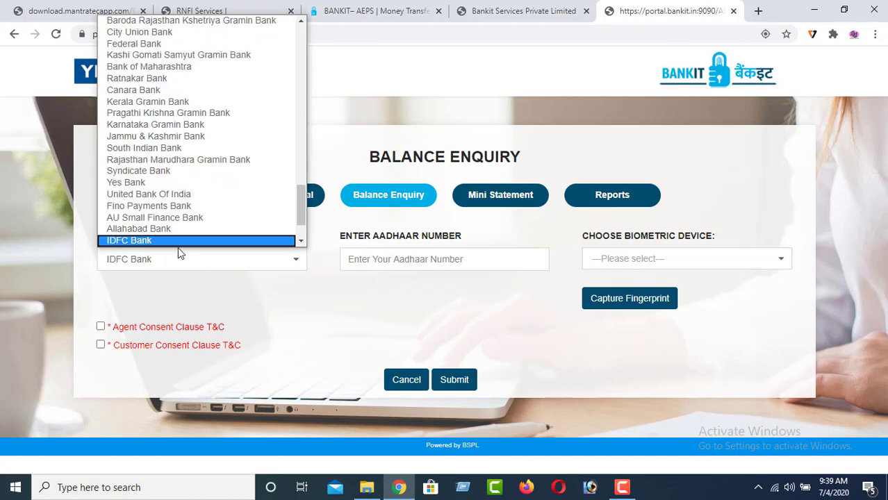
scroll(176, 247, "down", 1)
key("i")
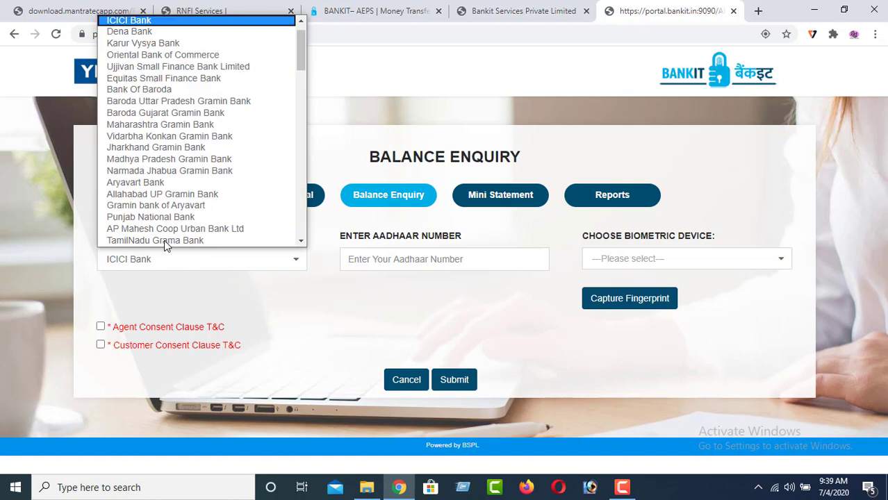
scroll(167, 240, "down", 1)
key("i")
key("i")
key("i")
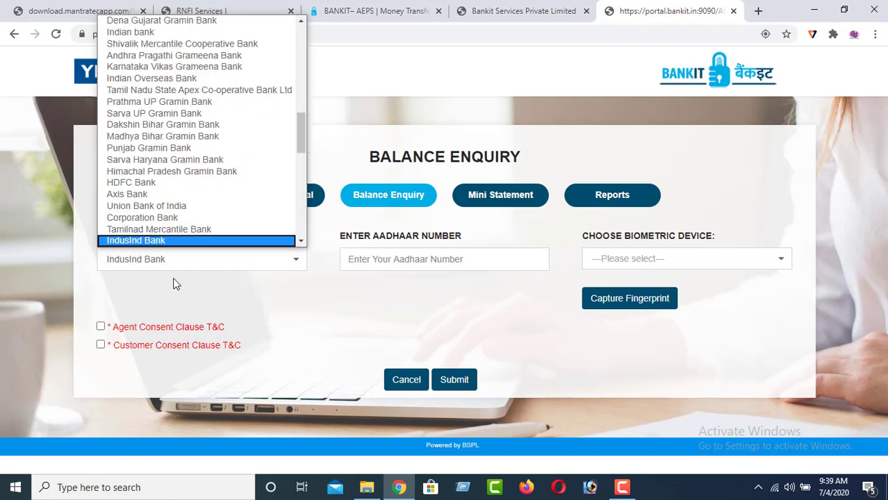
left_click(175, 283)
Enter the customer's Aadhaar number, choose Mantra MFS 100, tick both consents, and submit.
left_click(347, 258)
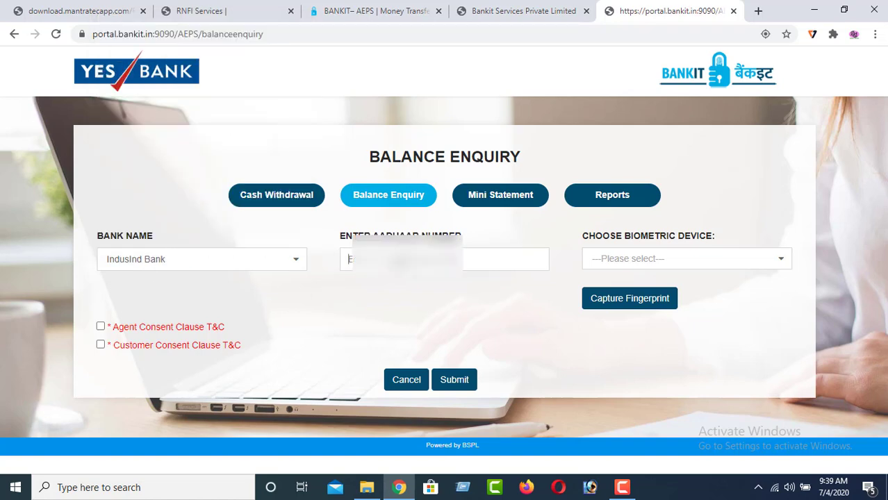
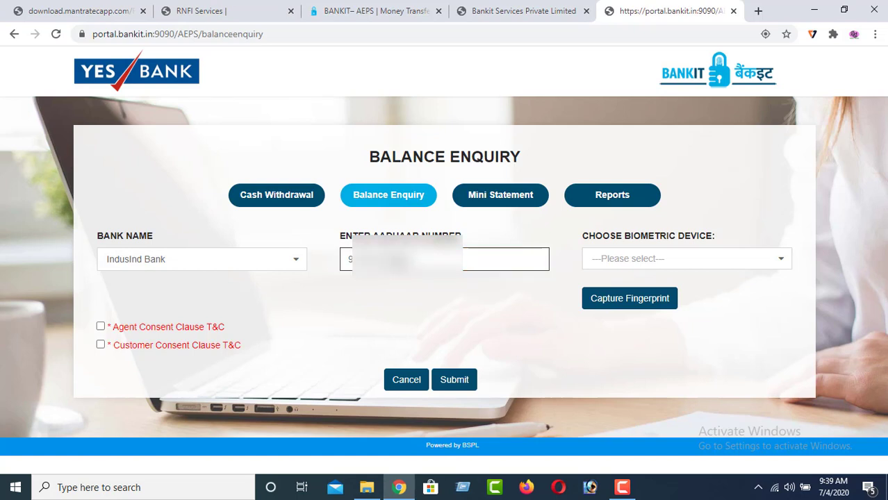
left_click_drag(664, 241, 667, 254)
left_click(657, 261)
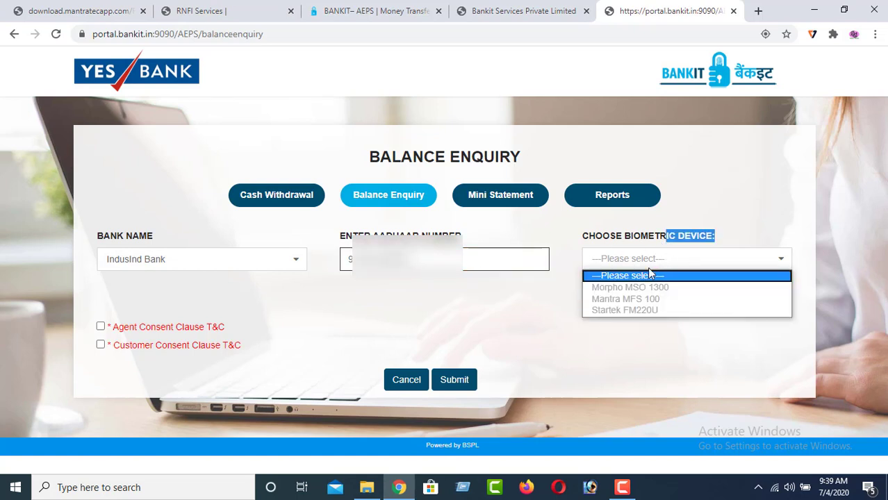
left_click(595, 300)
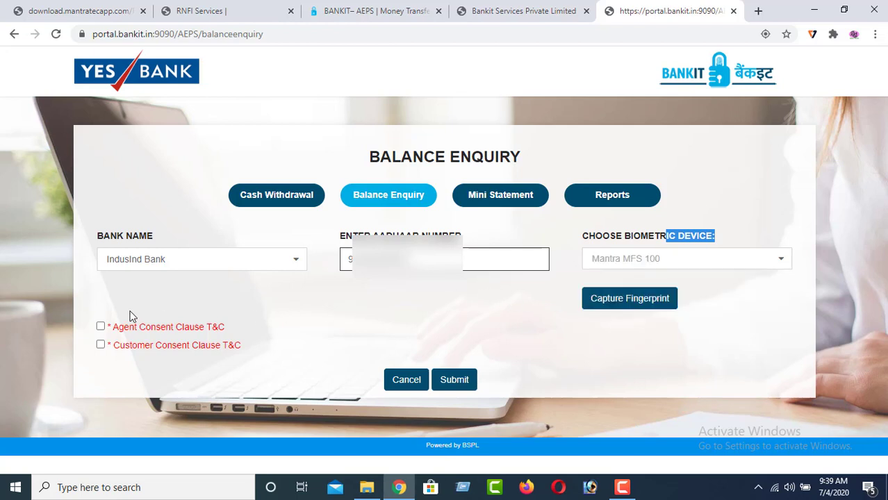
left_click(100, 327)
left_click(101, 345)
left_click(468, 379)
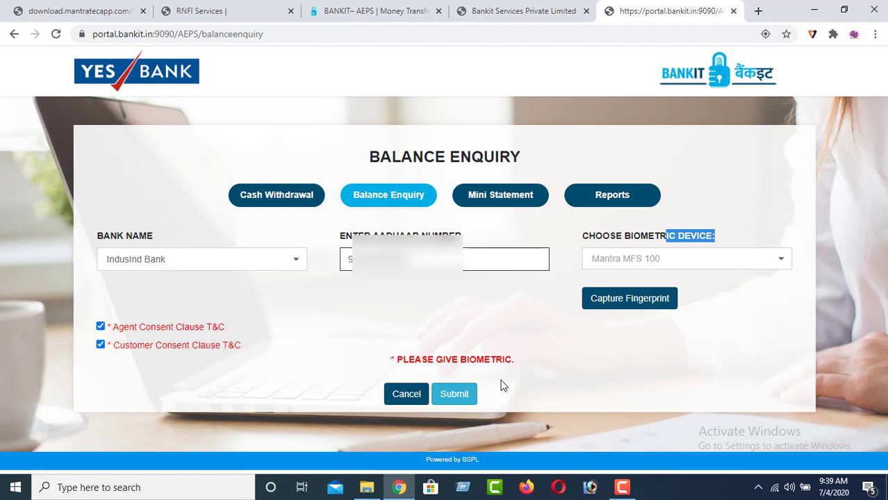
Capture the customer's fingerprint and submit, getting Successful status with balance Rs.0.00.
left_click(645, 298)
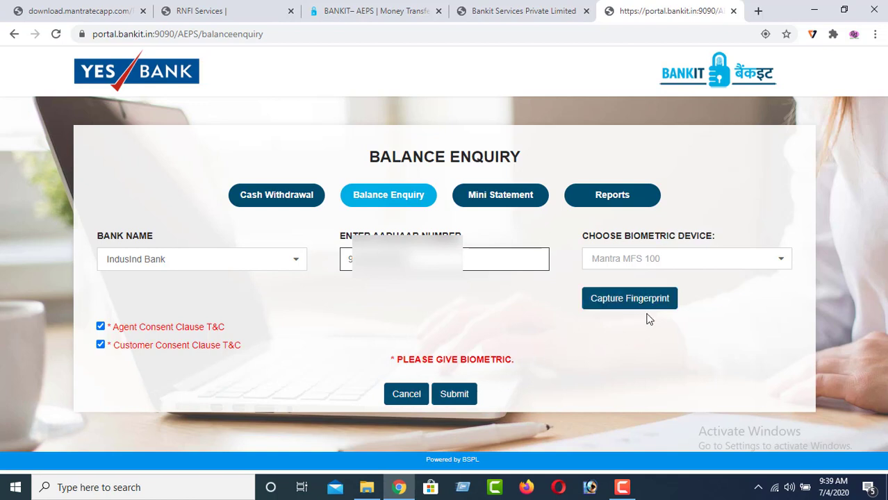
left_click(640, 302)
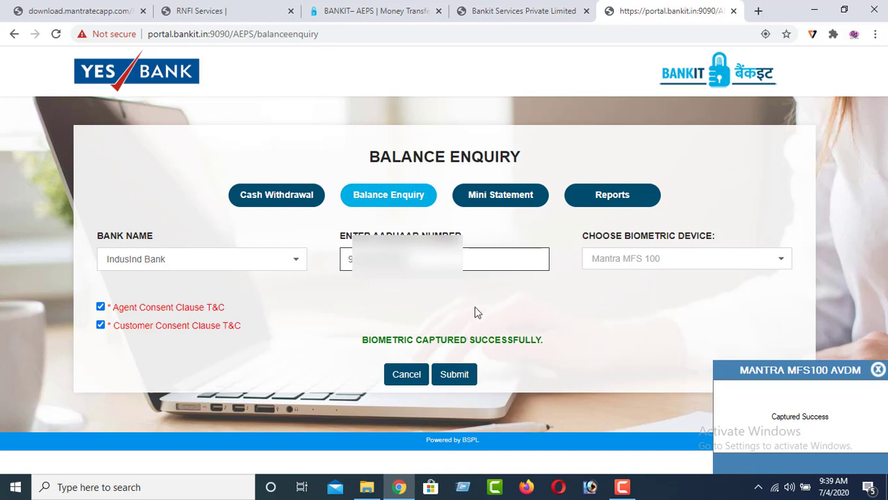
left_click(456, 375)
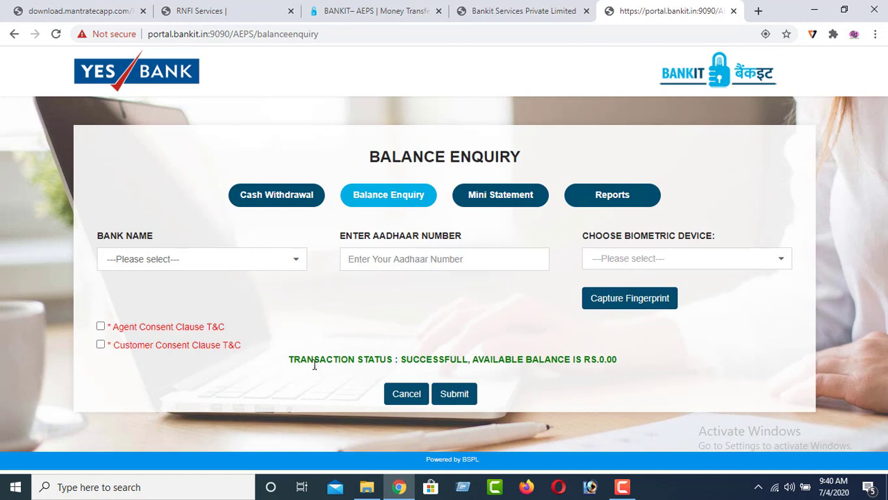
left_click_drag(621, 359, 589, 360)
left_click(602, 359)
Open the AEPS Reports and view the IndusInd Bank balance enquiry receipt.
left_click(618, 194)
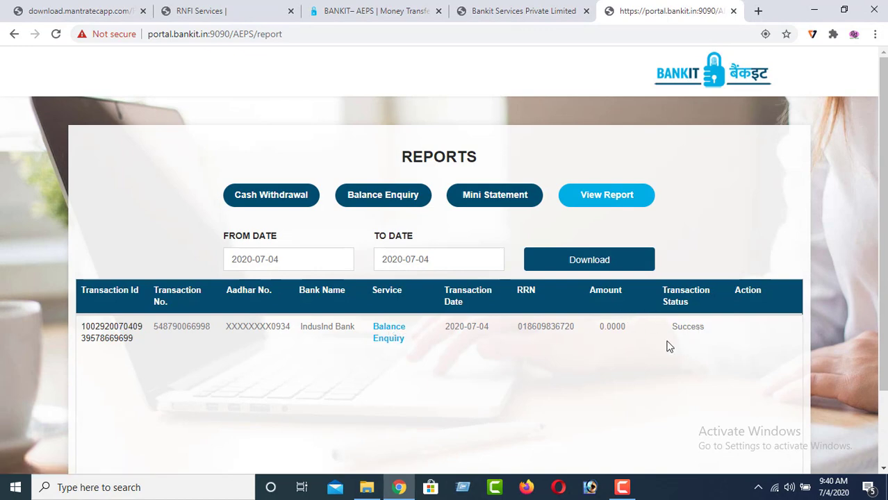
left_click(394, 340)
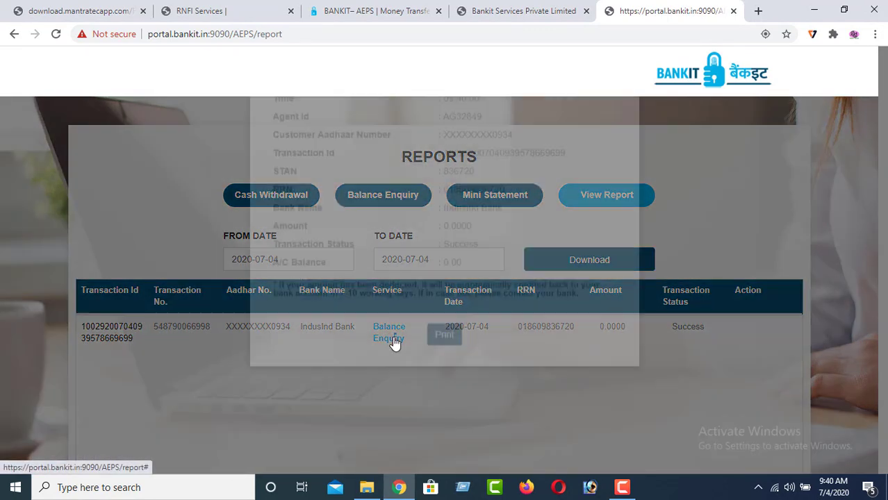